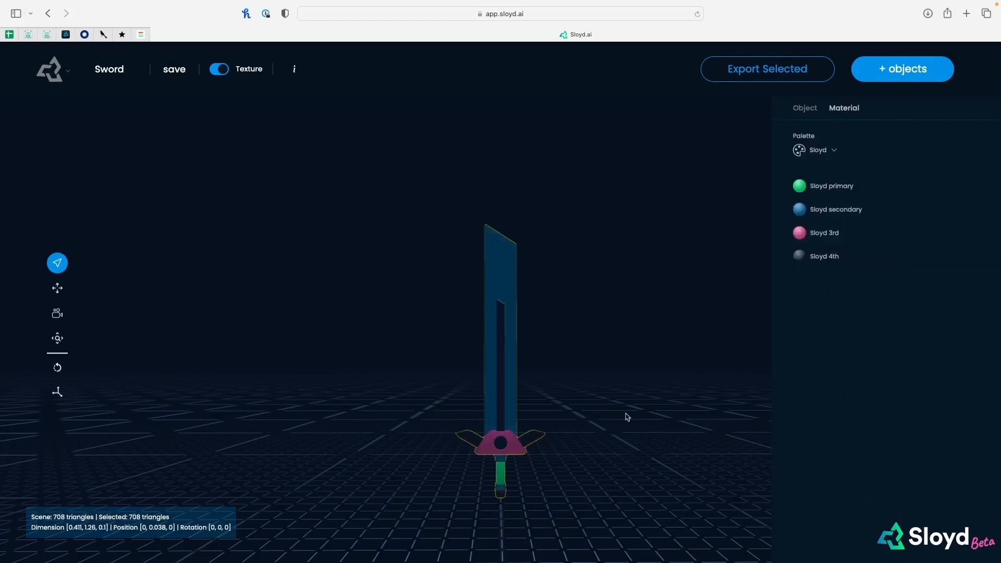
Apply the Sci-fi Monochromatic palette to the sword and export it in GLB format
drag(626, 415, 716, 309)
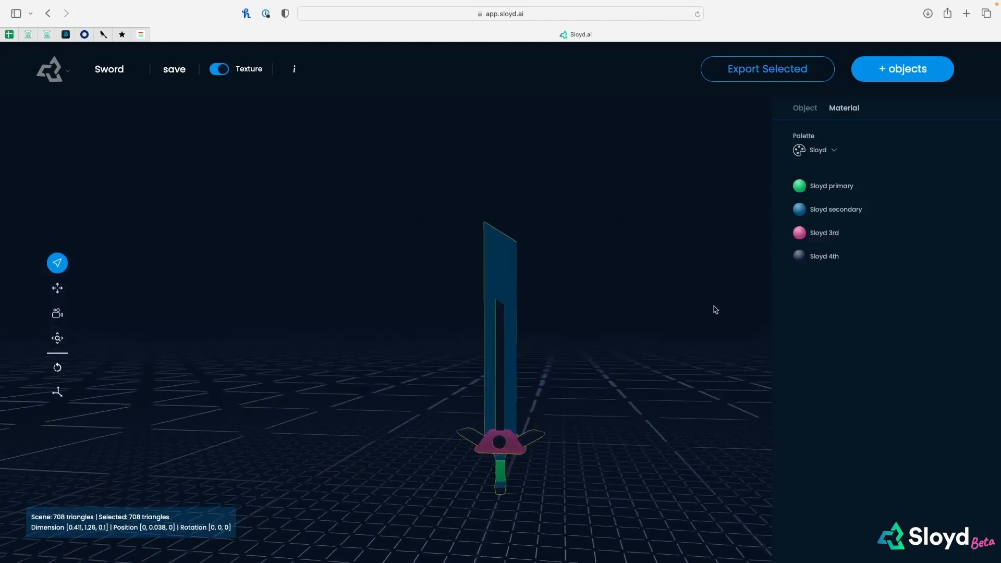
click(833, 151)
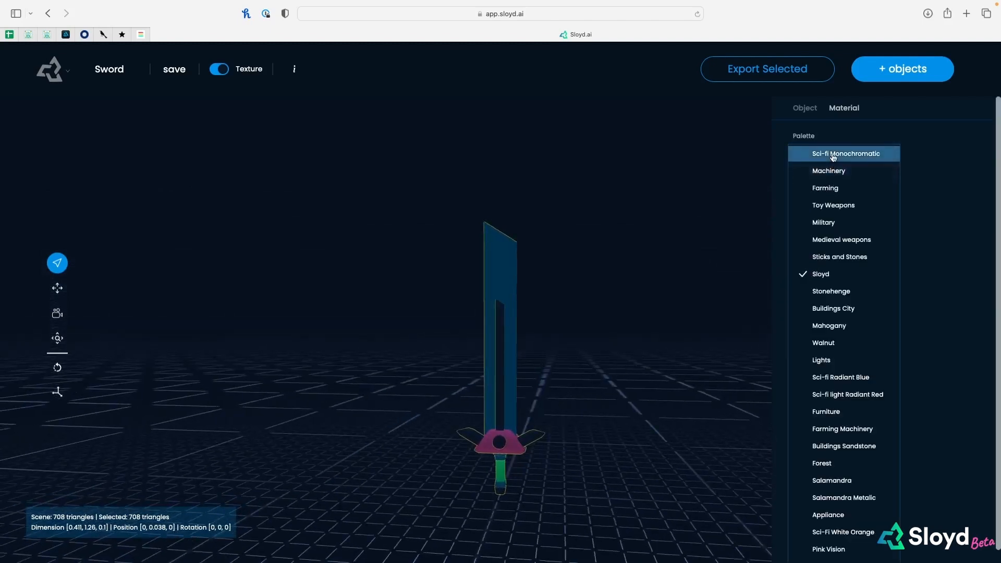
click(832, 153)
drag(609, 455, 648, 477)
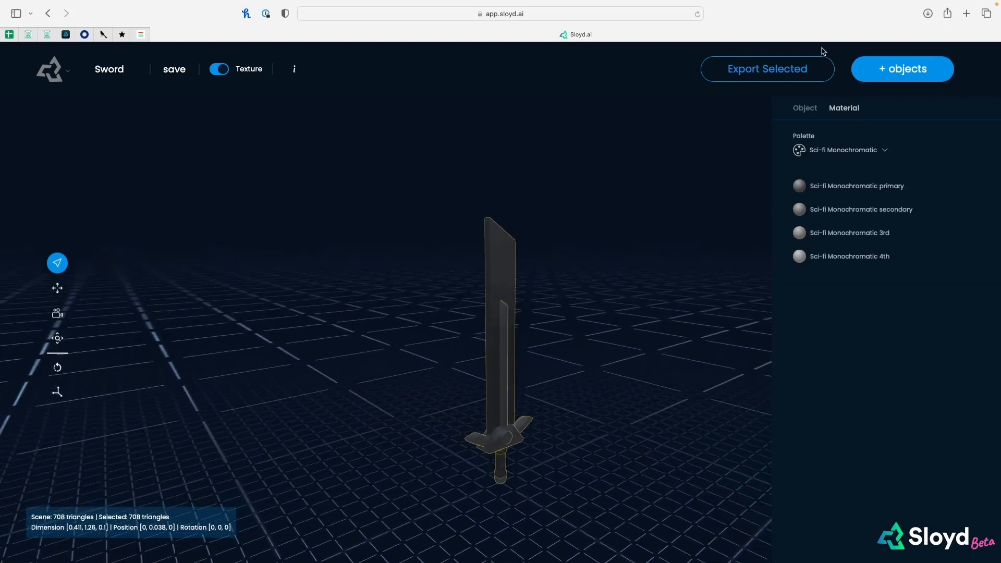
click(798, 67)
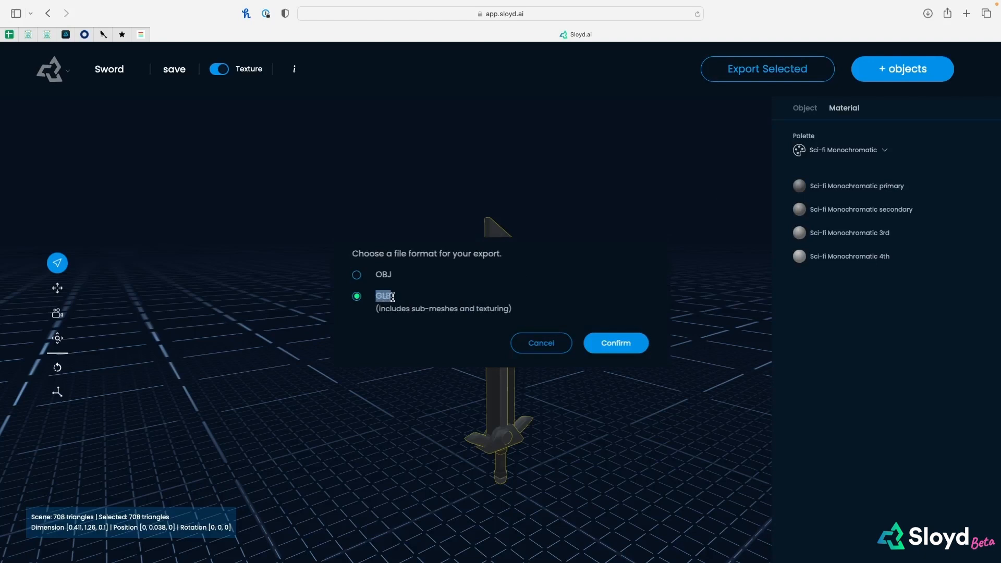
click(622, 345)
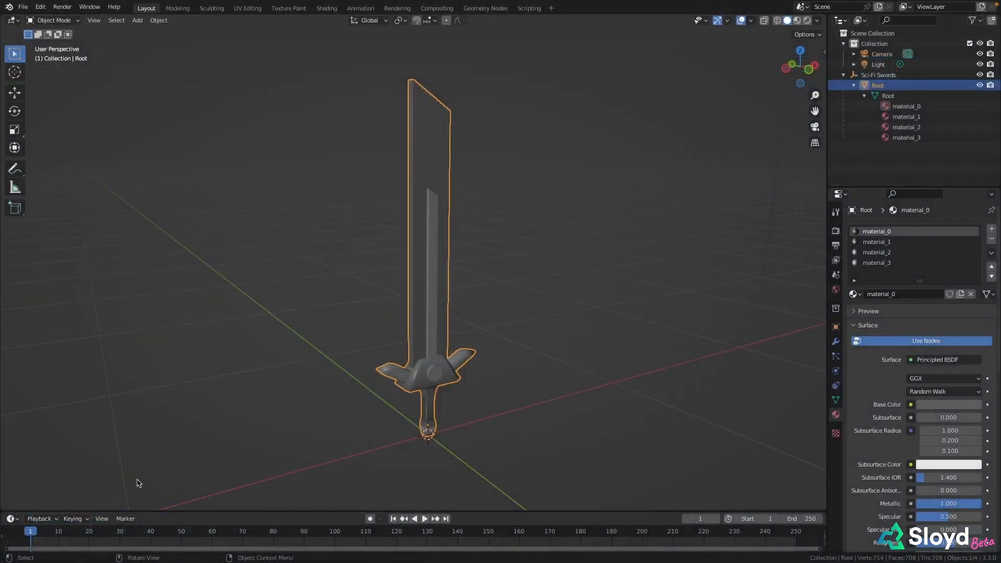
Switch to Blender and set the viewport of the imported sword to Material Preview shading
click(799, 22)
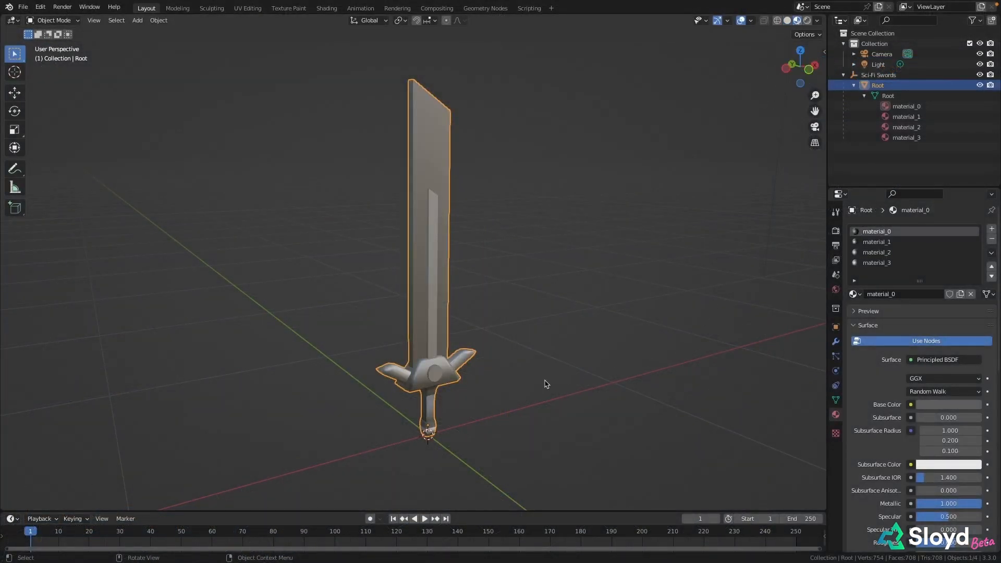
middle_drag(535, 343, 537, 319)
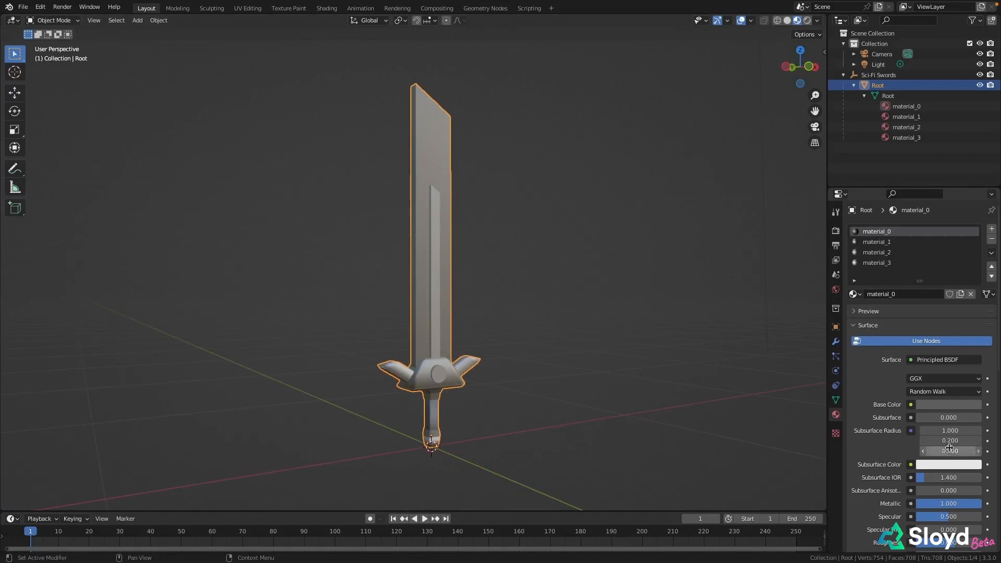
Test material_0 with a magenta base color, undo the color, and rename the material Hilt
click(947, 403)
drag(926, 303, 944, 304)
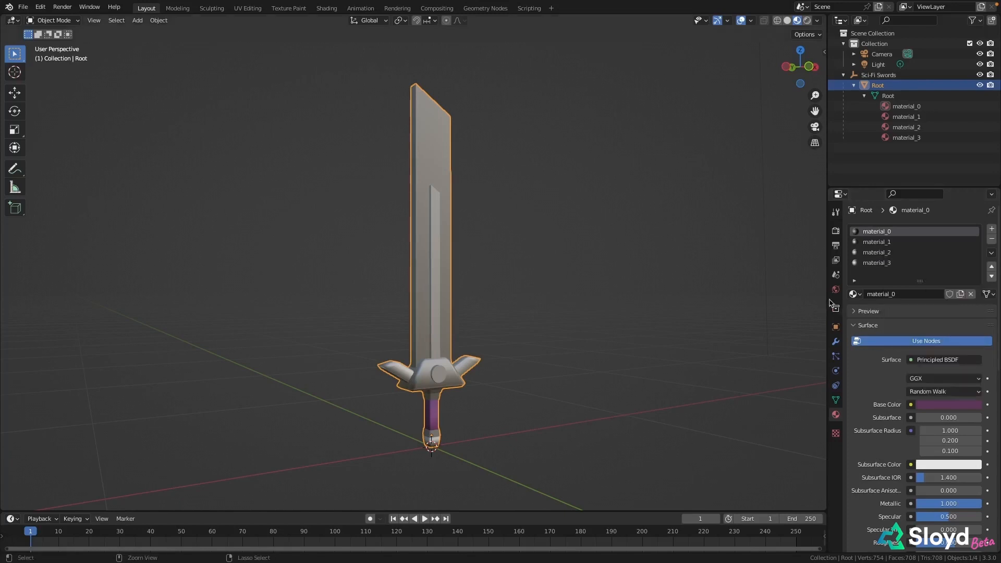
key(ctrl+z)
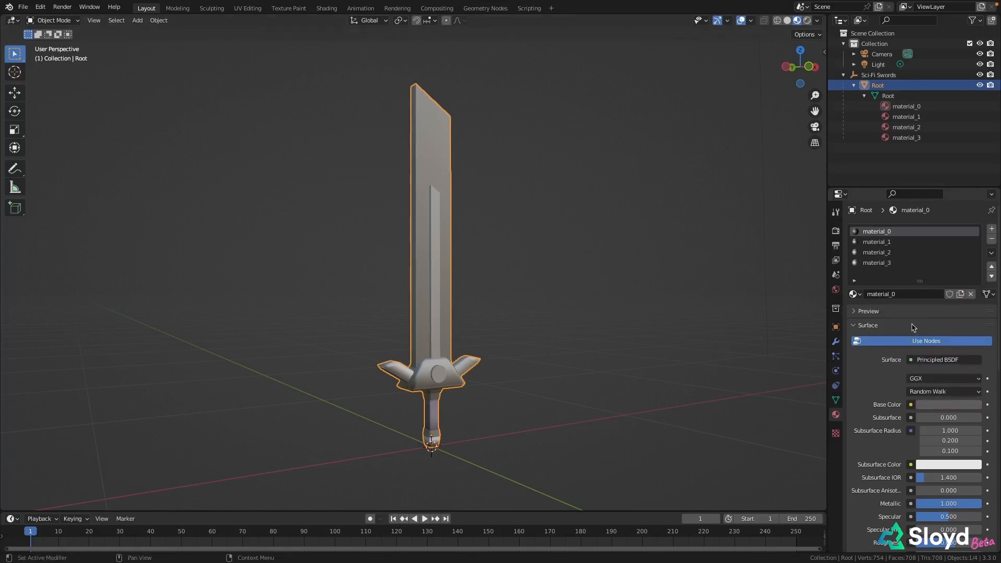
double_click(876, 233)
text(Hilt)
key(Return)
Test material_1 with a yellow base color, undo the color, and rename the material Blade
click(881, 244)
click(950, 406)
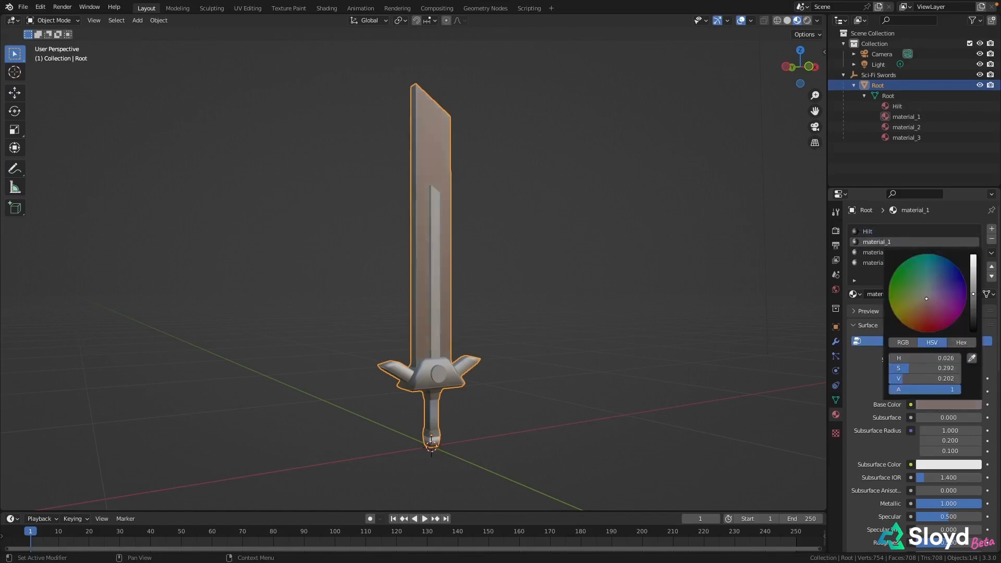
click(911, 303)
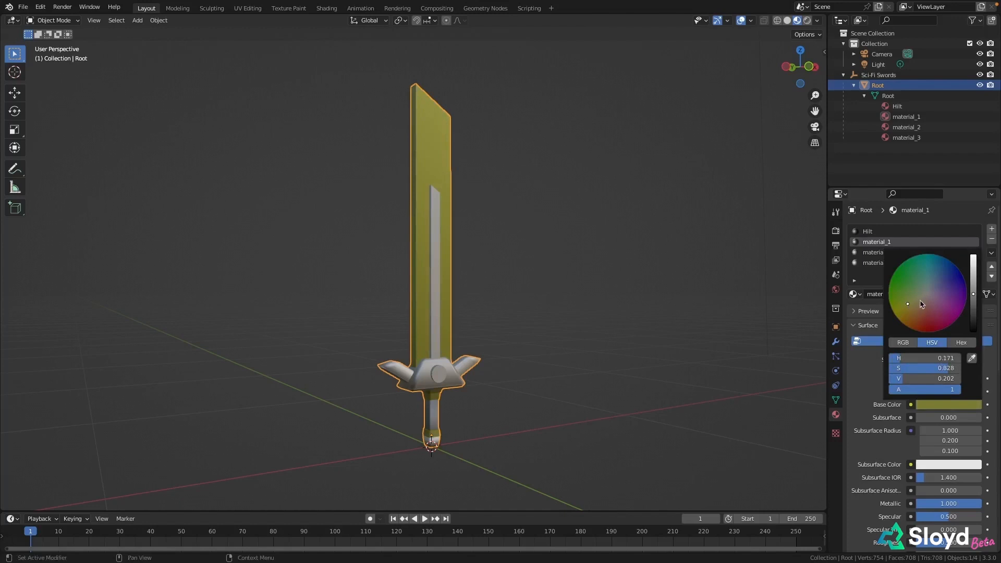
key(ctrl+z)
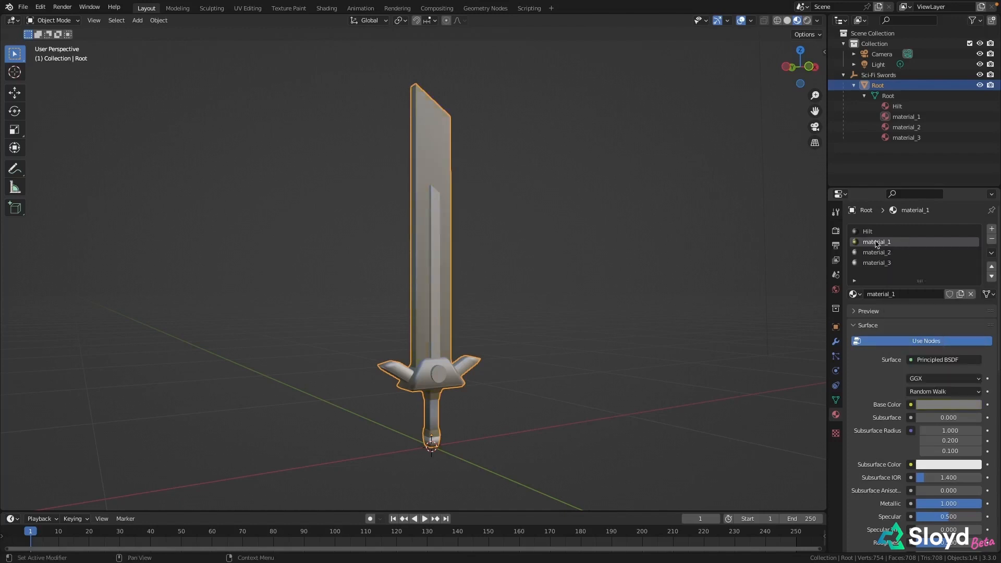
double_click(876, 243)
text(Blade)
key(Return)
Test material_2 with a purple base color, undo the color, and rename the material Base
click(877, 254)
click(927, 407)
click(954, 287)
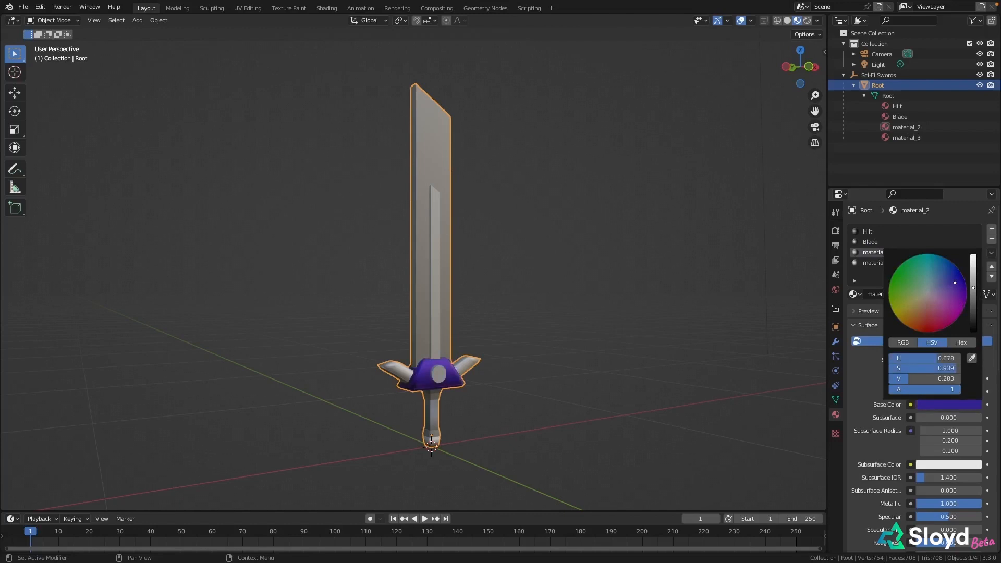
key(ctrl+z)
double_click(881, 253)
text(Base)
key(Return)
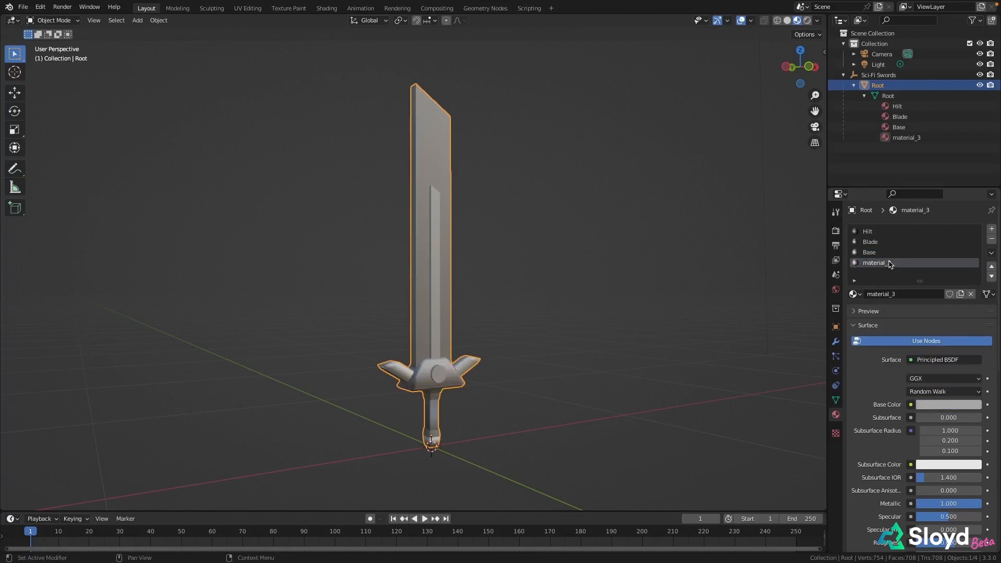
Rename material_3 to Details
double_click(877, 262)
text(Details)
key(Return)
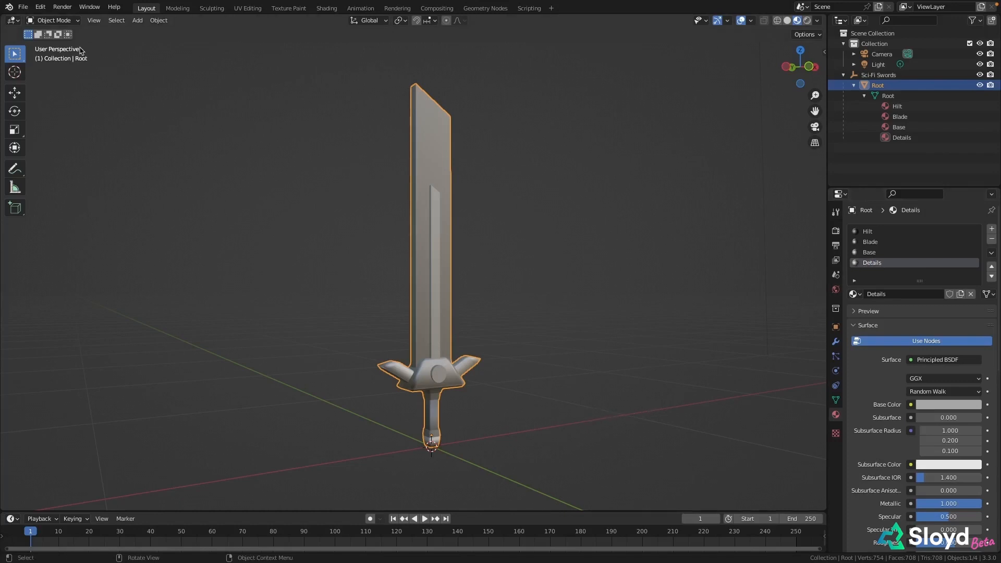
Open the UV Editing workspace and unwrap the whole sword mesh with the Unwrap method
click(249, 8)
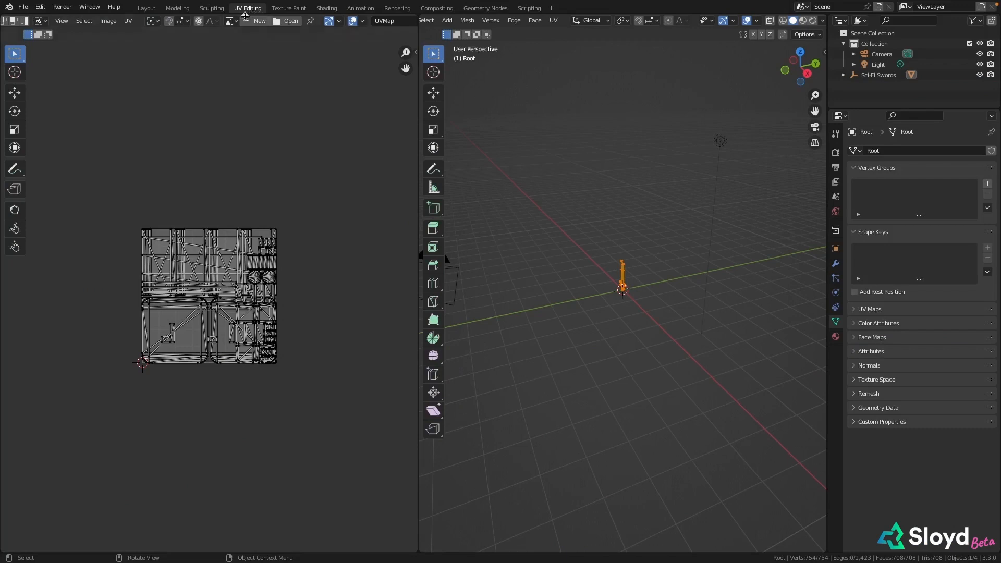
scroll(624, 292, up, 8)
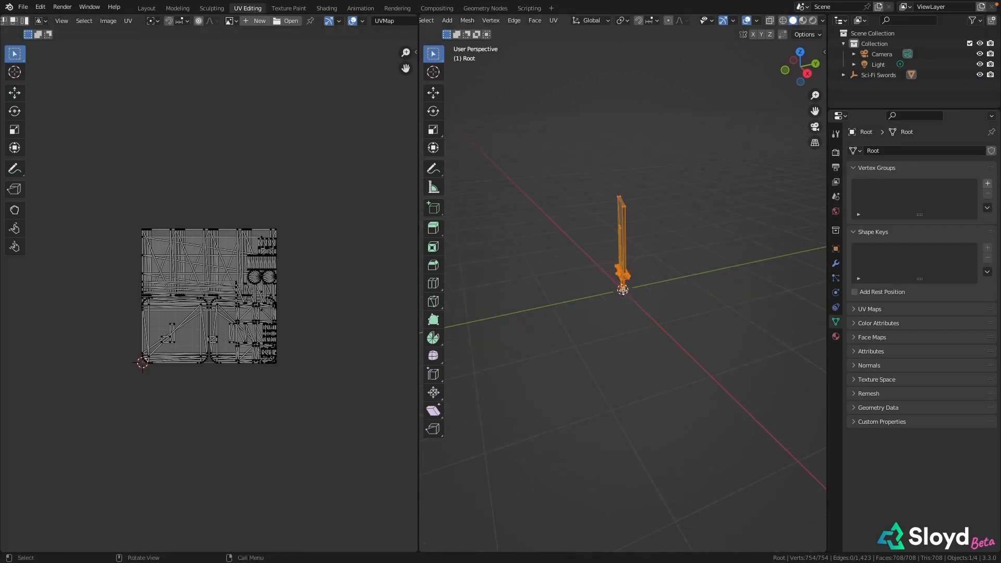
right_click(602, 307)
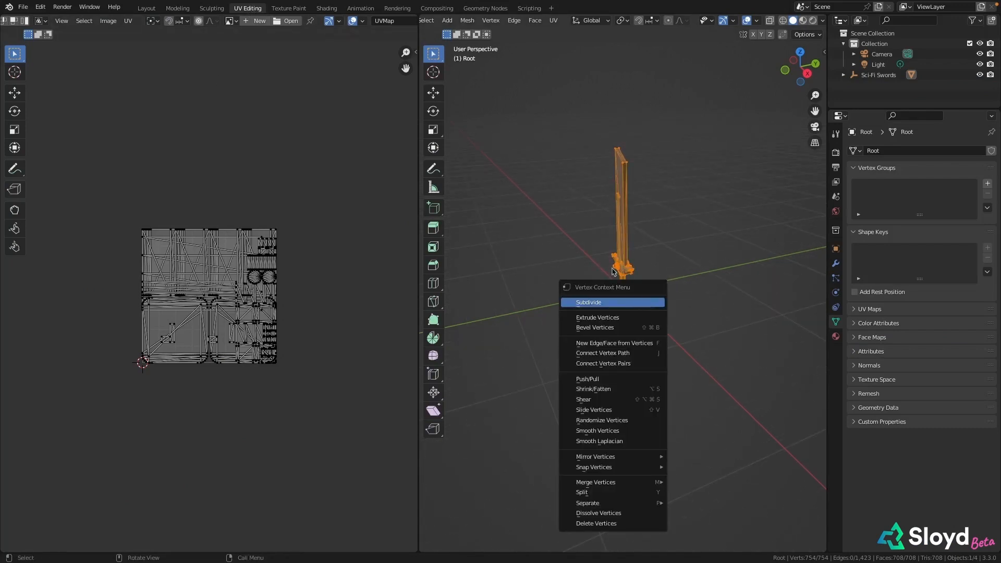
key(u)
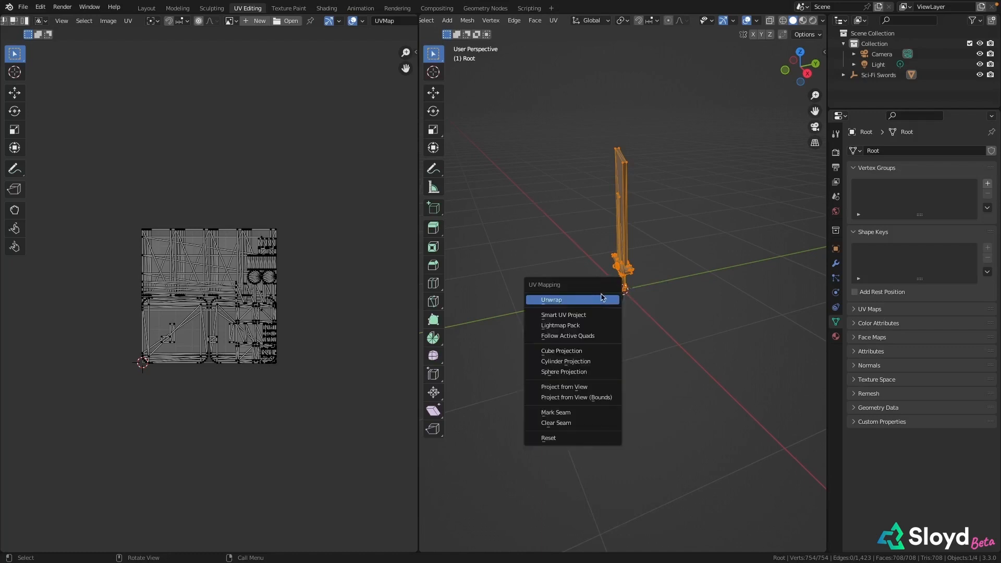
click(596, 300)
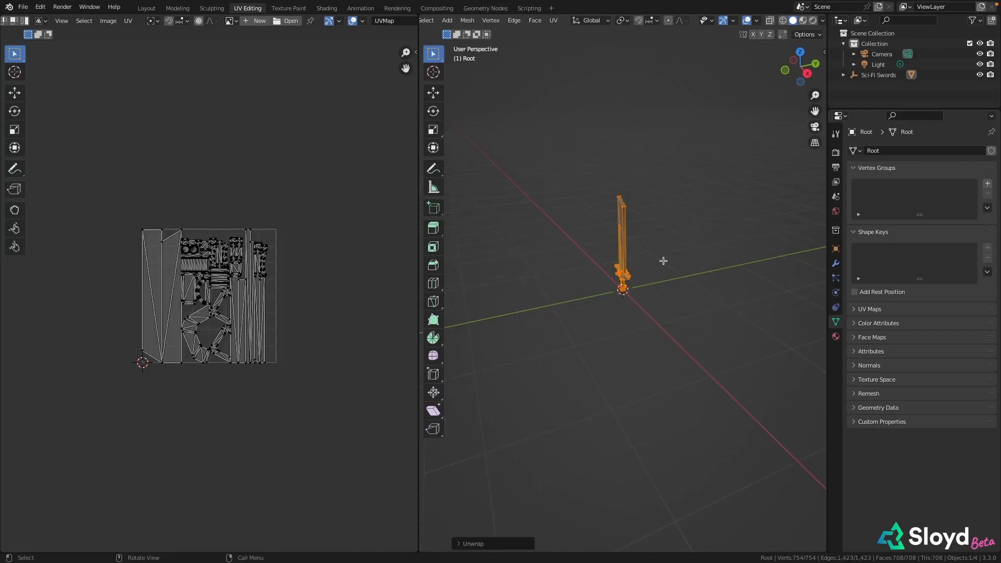
scroll(662, 260, up, 2)
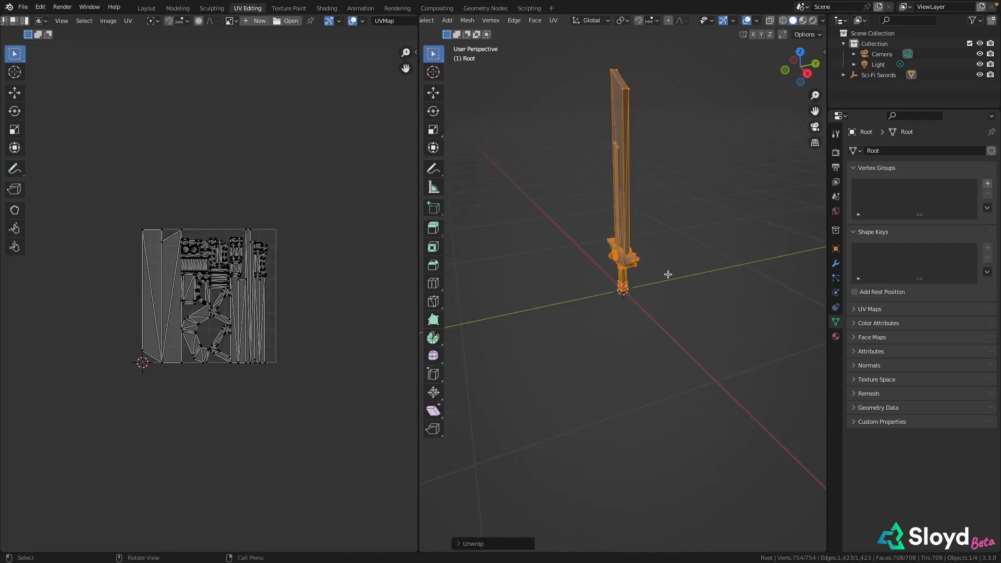
middle_drag(668, 275, 537, 261)
Export the unwrapped sword model for use in the texturing program
click(23, 7)
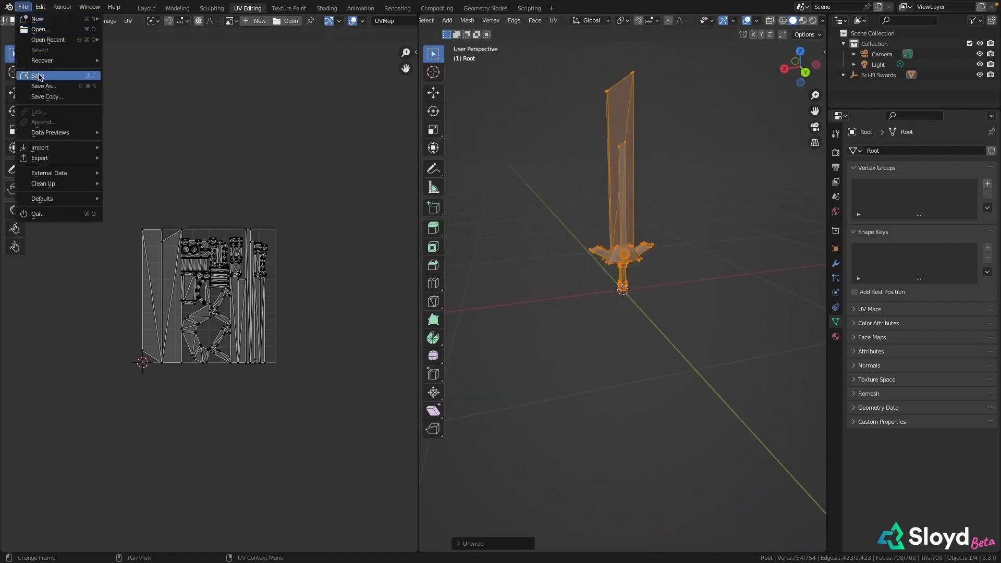
mouse_move(39, 158)
click(147, 262)
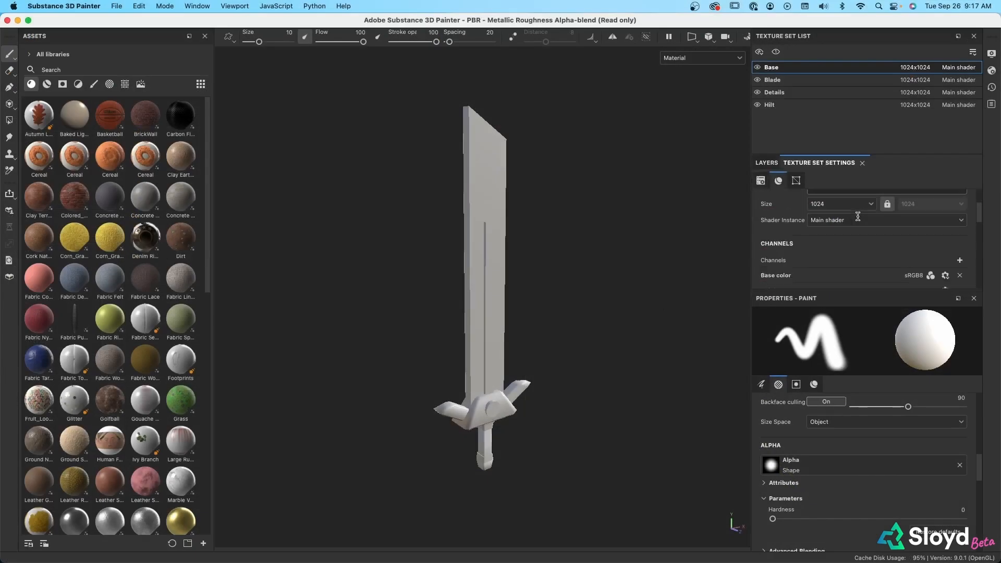
In Substance 3D Painter, bake the mesh maps for the Base, Blade, Details and Hilt texture sets and return to painting mode
scroll(857, 215, down, 3)
scroll(856, 215, down, 3)
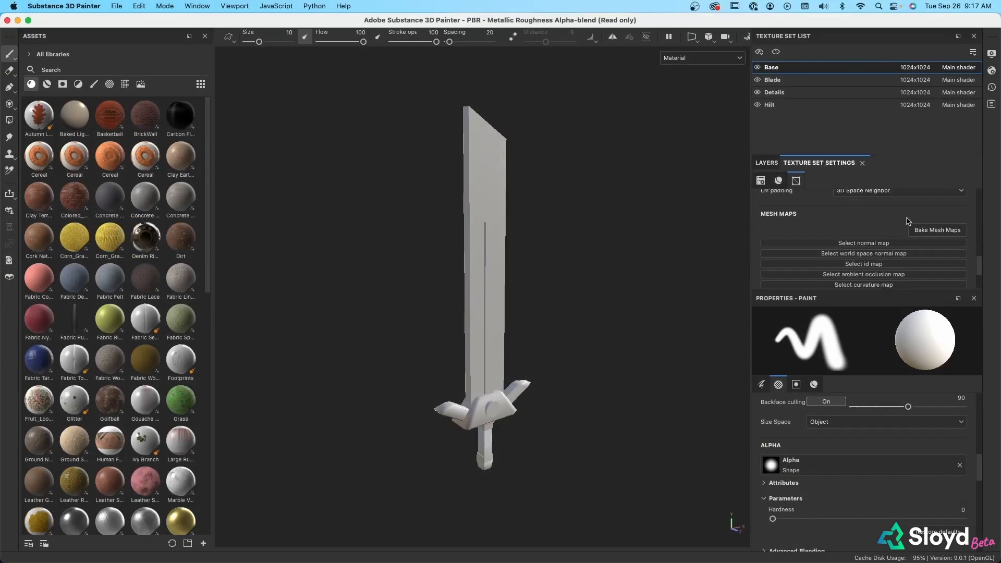
click(934, 232)
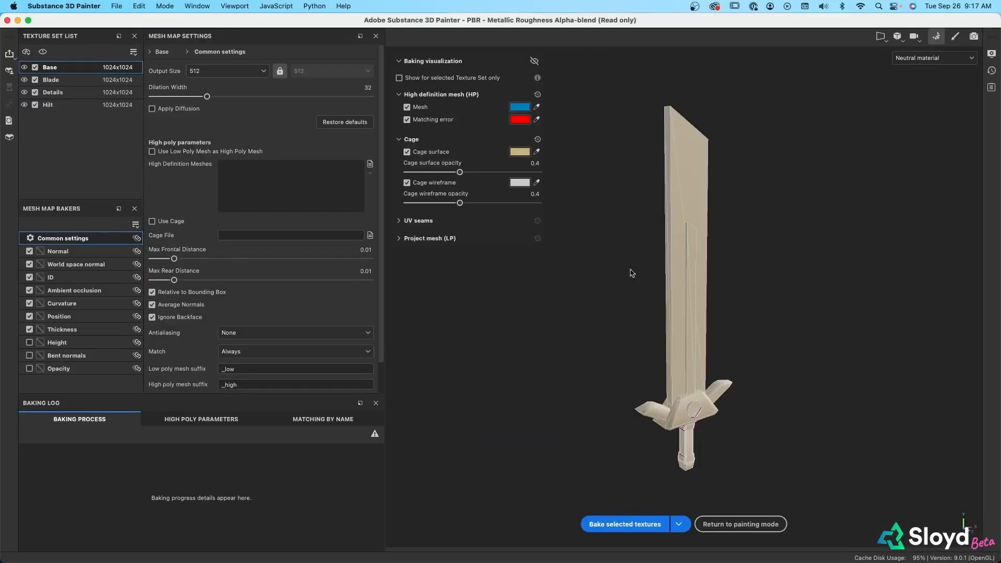
click(625, 524)
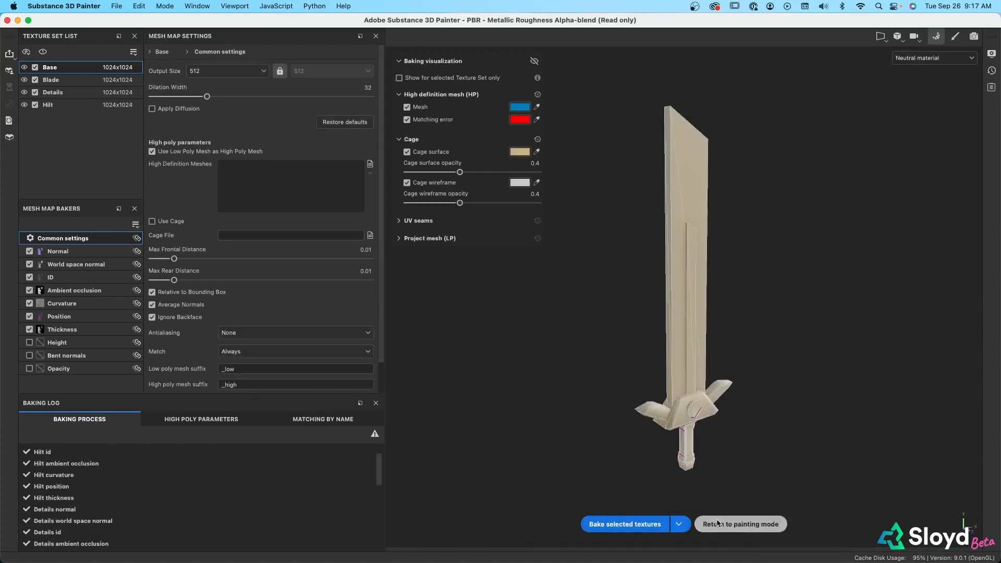
click(719, 524)
Isolate the Hilt texture set to inspect which part of the sword it covers, and show all texture sets again
mouse_move(576, 452)
alt+mouse_down()
mouse_move(560, 413)
mouse_move(566, 289)
mouse_move(667, 256)
mouse_move(577, 450)
mouse_move(507, 403)
mouse_move(514, 339)
mouse_move(552, 368)
mouse_move(562, 408)
alt+mouse_up()
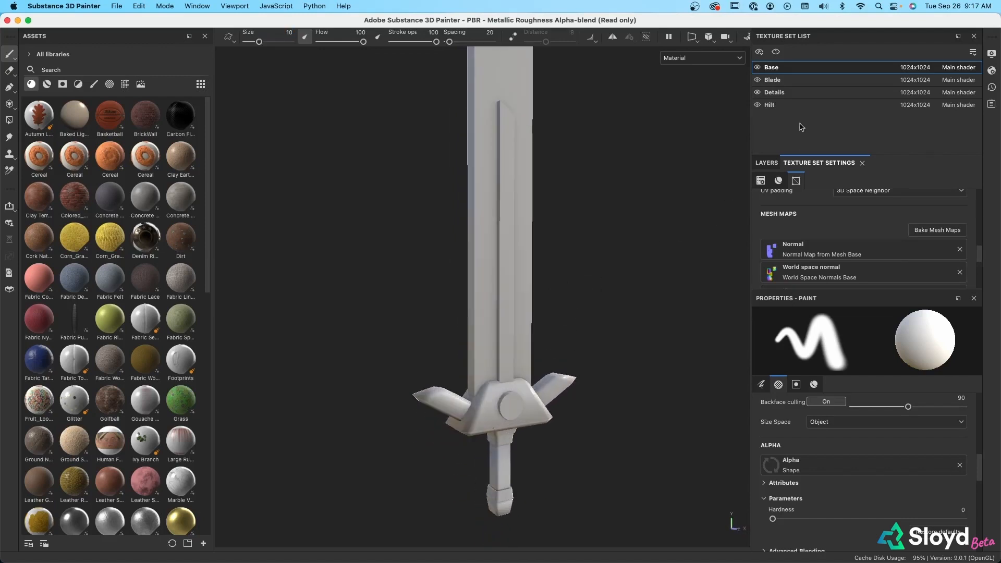
alt+click(758, 105)
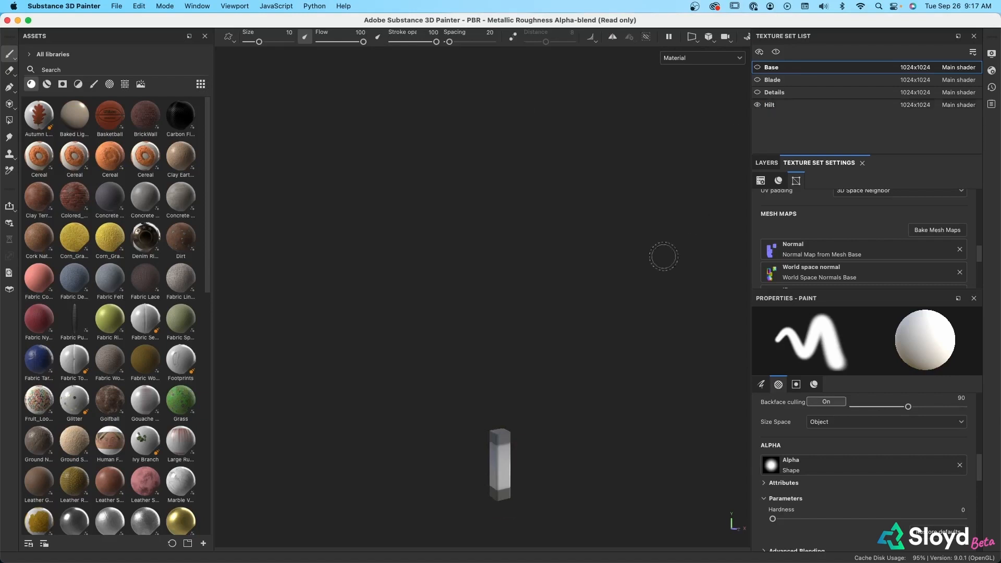
alt+drag(664, 257, 529, 349)
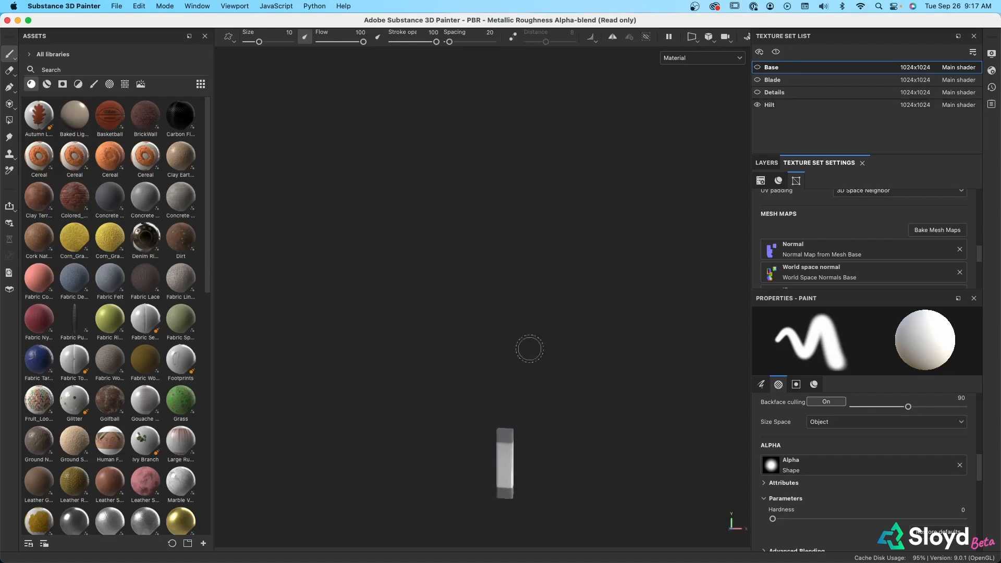
alt+click(759, 105)
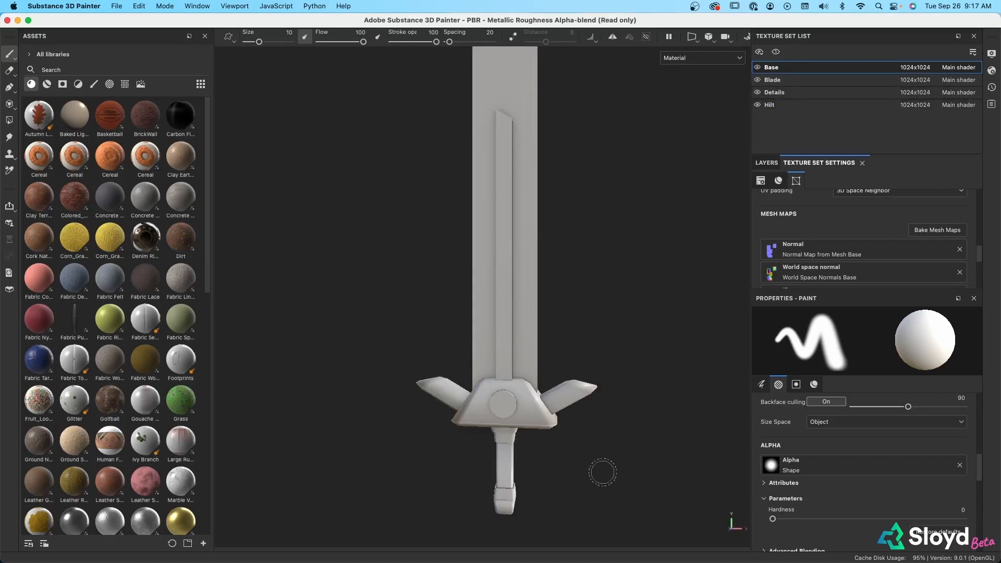
Select the Hilt texture set and delete its default Layer 1
click(771, 106)
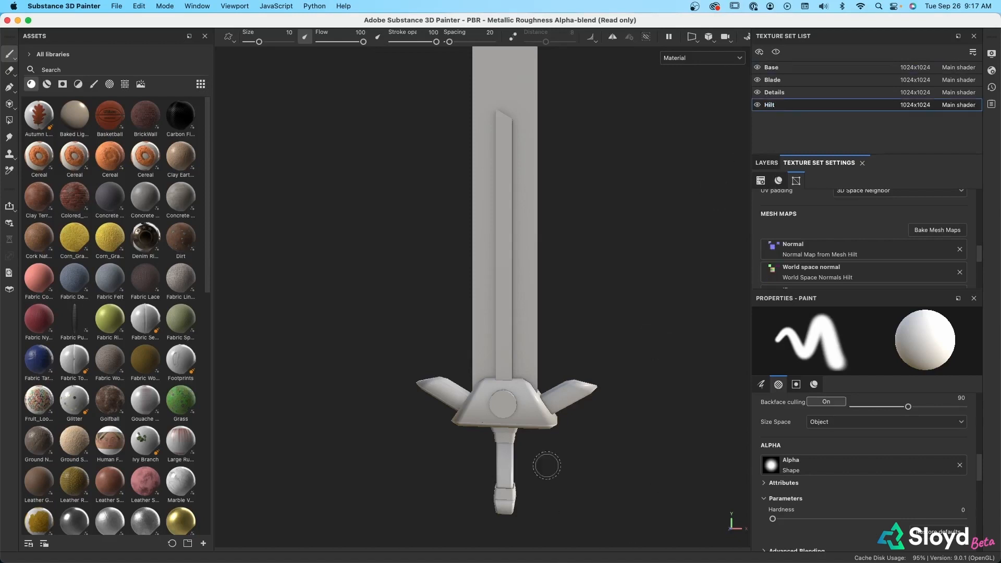
alt+drag(546, 466, 587, 456)
click(766, 163)
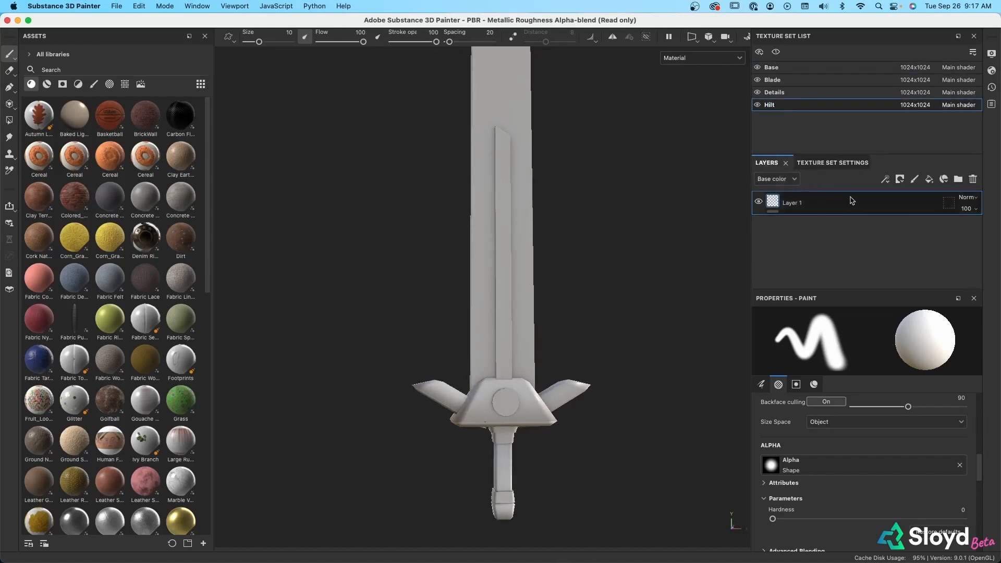
click(973, 179)
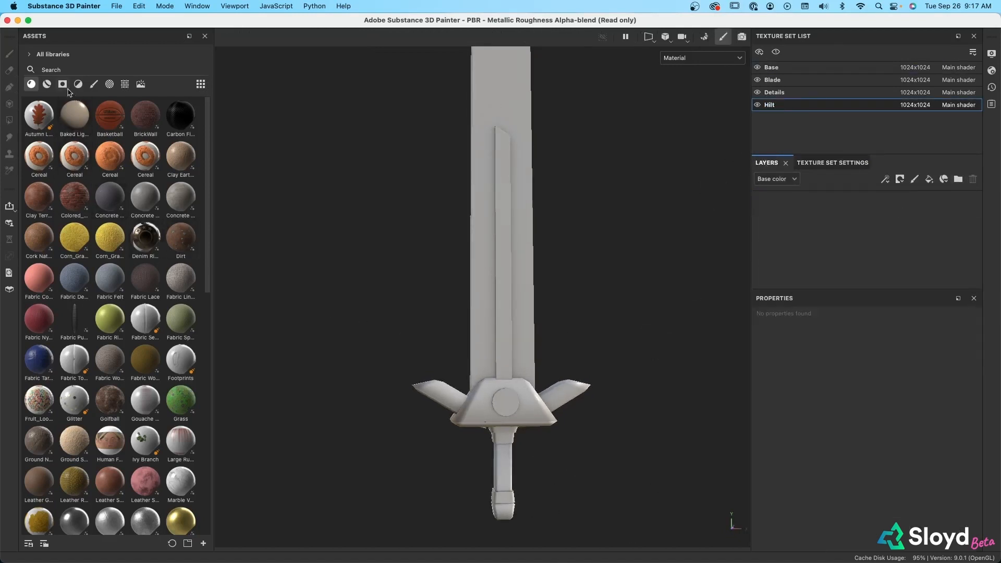
Search the assets for "leather" and apply the Leather Skin material to the sword's hilt
click(58, 69)
text(leather)
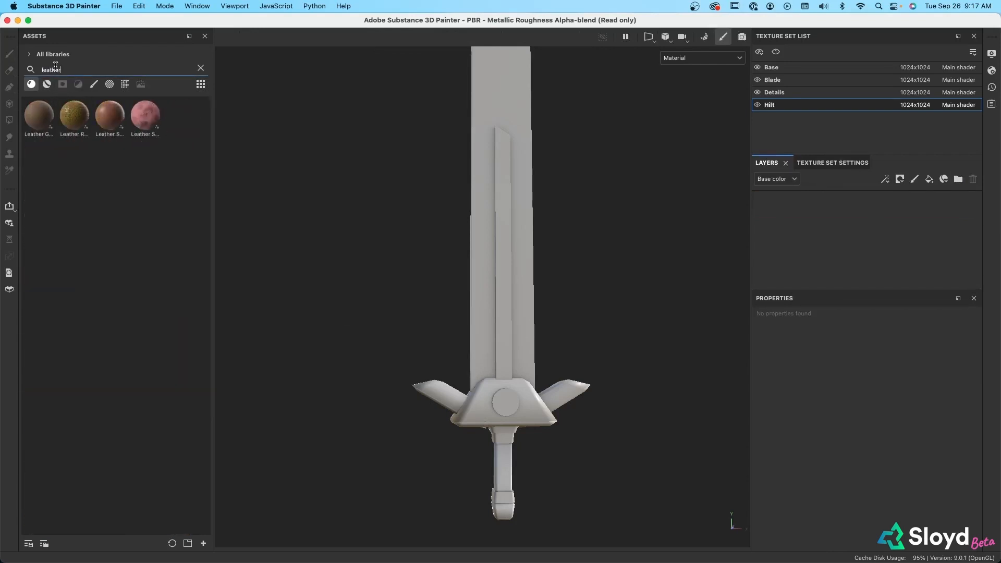
click(111, 123)
drag(109, 119, 504, 459)
scroll(524, 466, up, 6)
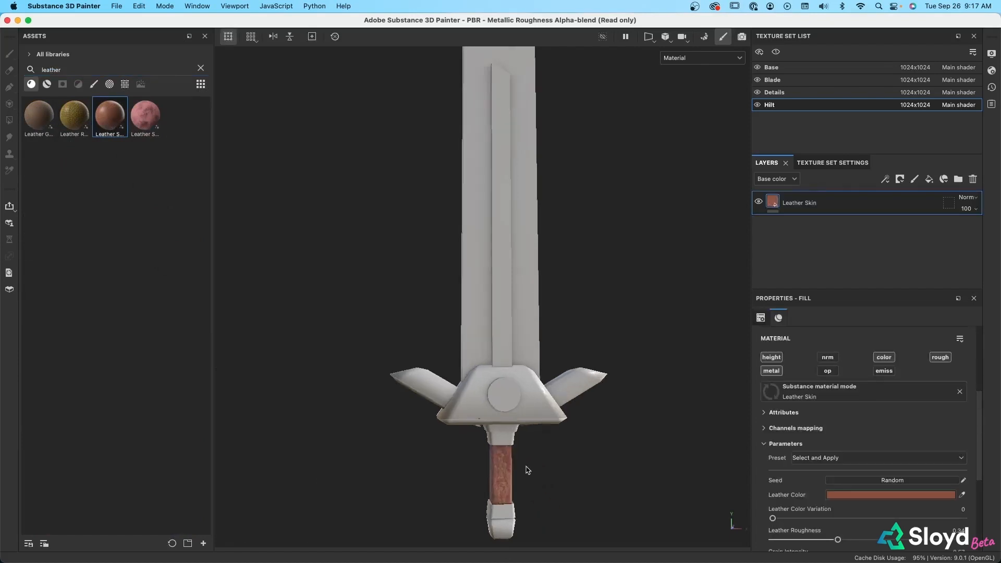
Set the Leather Skin's Leather Roughness to 0.58, Grain Intensity to 0.03, Patina Spread to 0.21 and Hand Tipped Roughness to 0.56
middle_drag(558, 462, 557, 290)
alt+drag(557, 290, 577, 316)
scroll(823, 447, down, 5)
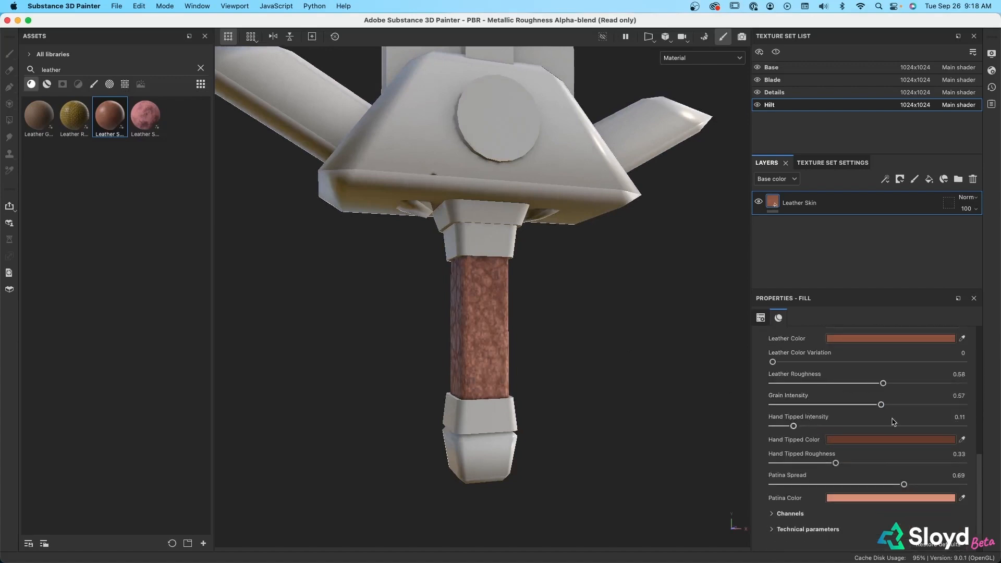
drag(881, 405, 826, 405)
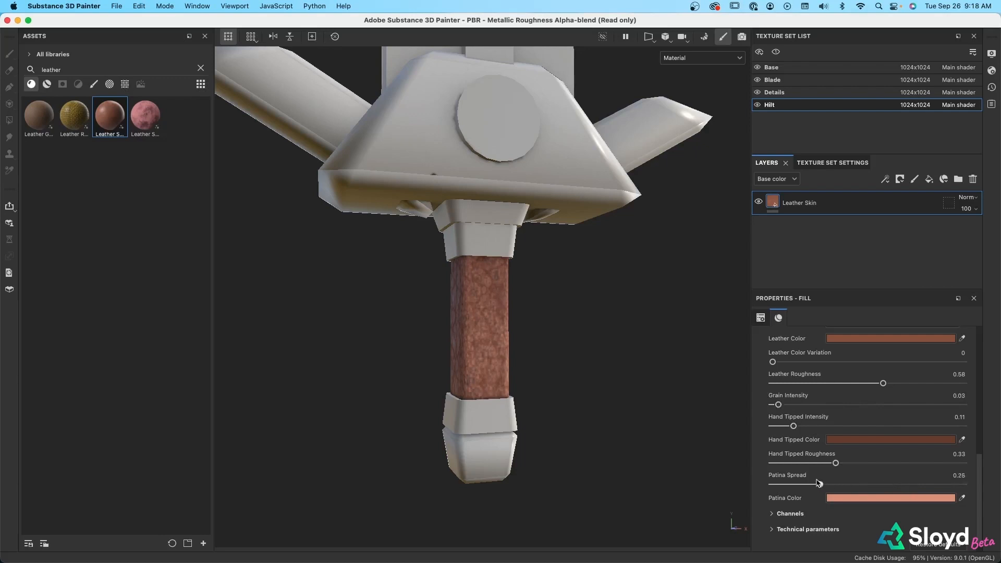
drag(817, 483, 803, 484)
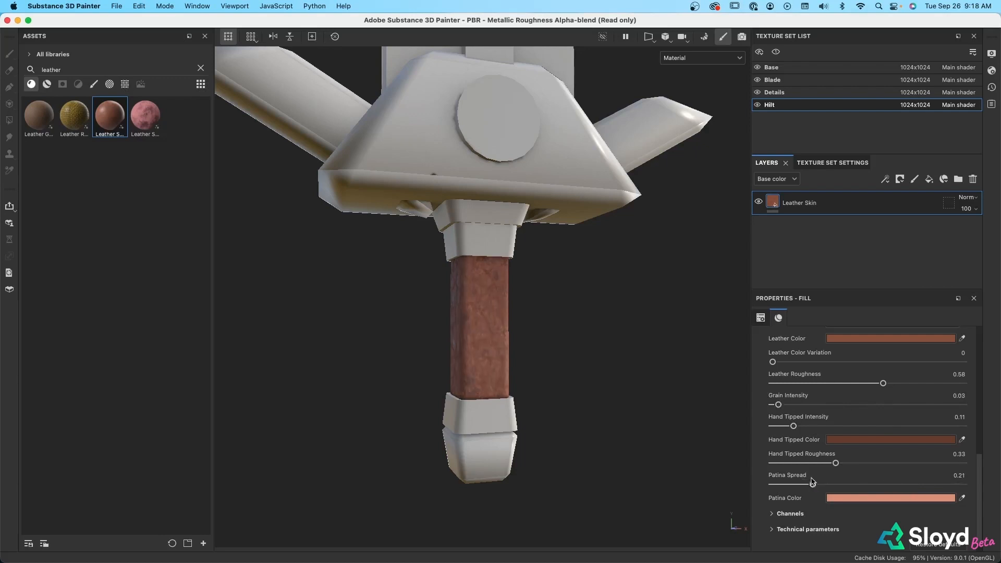
drag(835, 464, 880, 467)
Set the Leather Color of the Leather Skin material to the dark reddish brown 6A331F
click(867, 337)
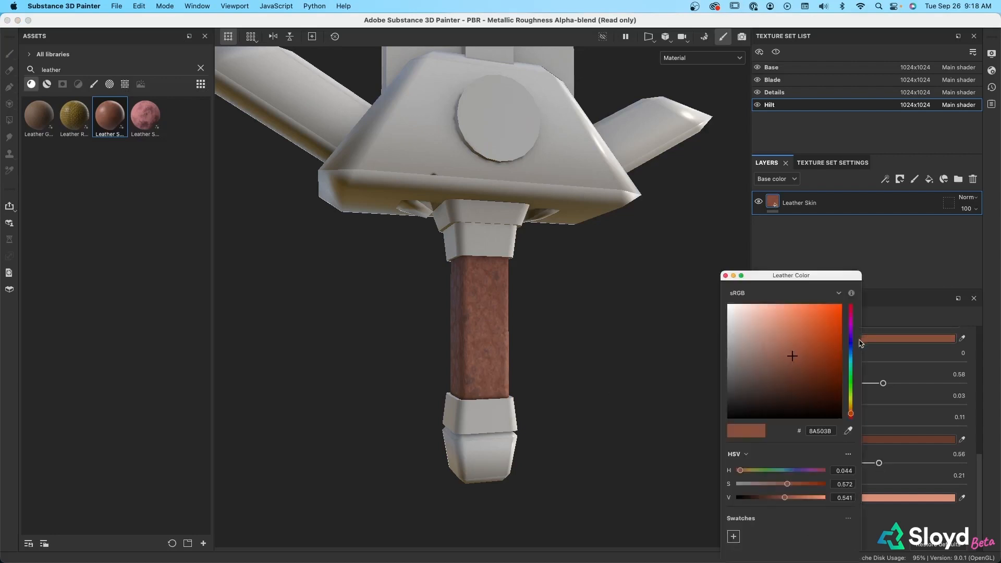
drag(807, 366, 808, 373)
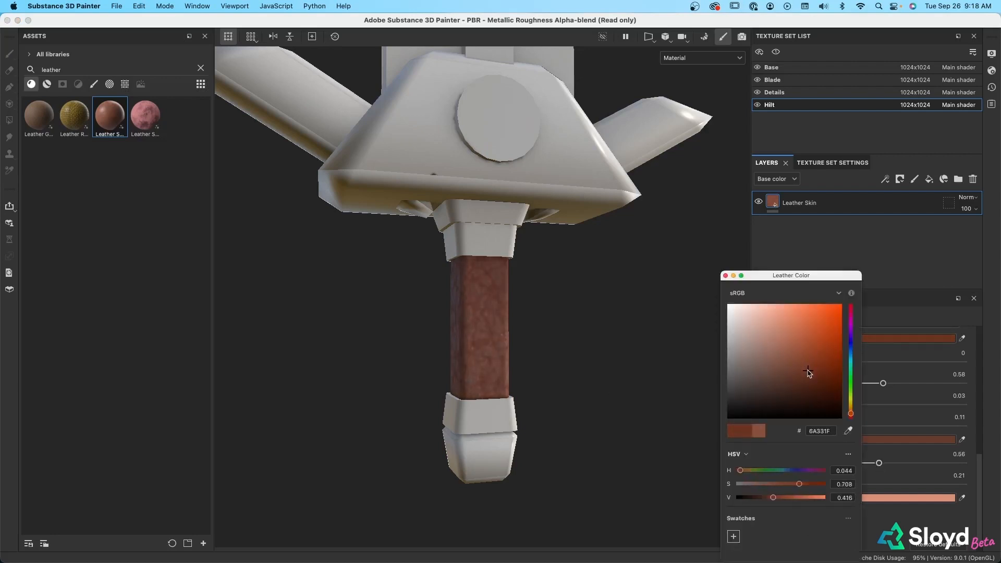
click(725, 276)
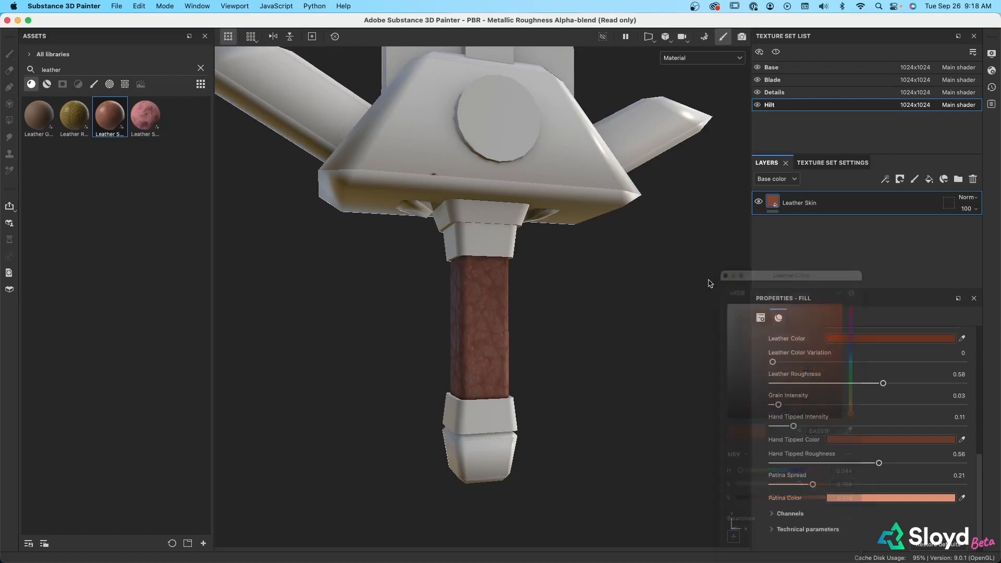
alt+drag(641, 371, 584, 372)
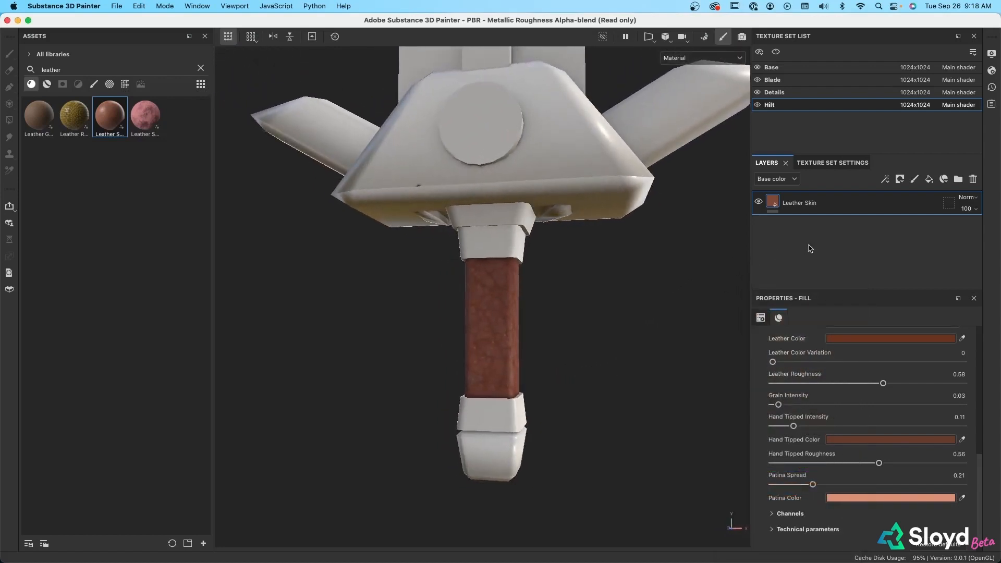
Add a fill layer above Leather Skin that affects only the height channel, with the height set to about -0.81
click(922, 183)
scroll(860, 425, up, 5)
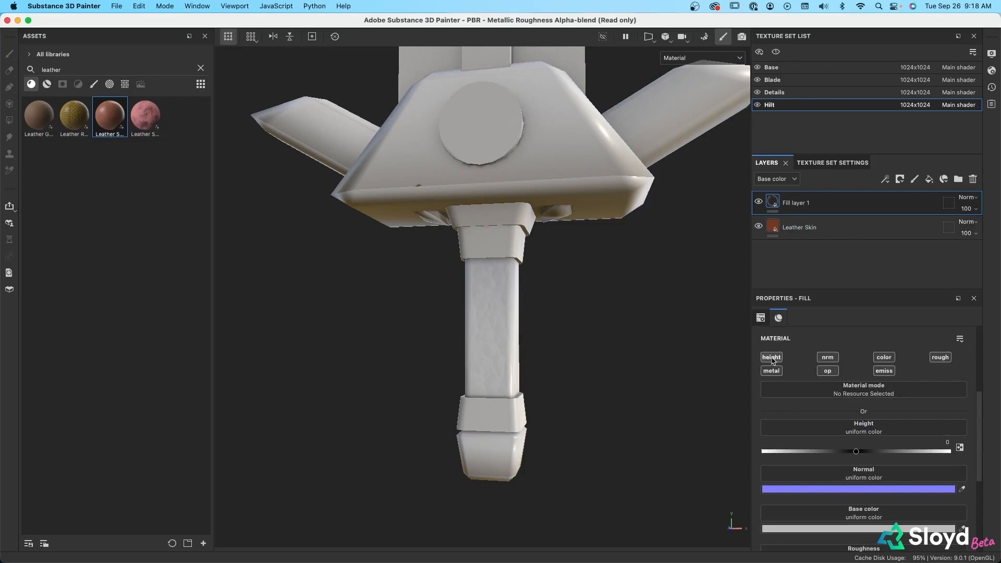
click(771, 358)
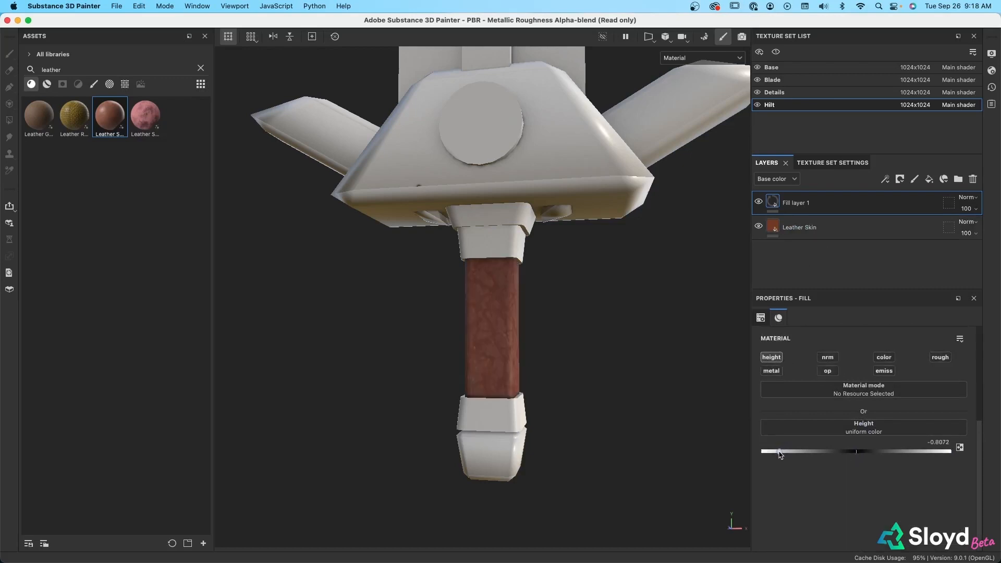
Give the new fill layer a white mask containing a fill effect, and rename the layer Tape
right_click(827, 204)
click(844, 20)
right_click(786, 202)
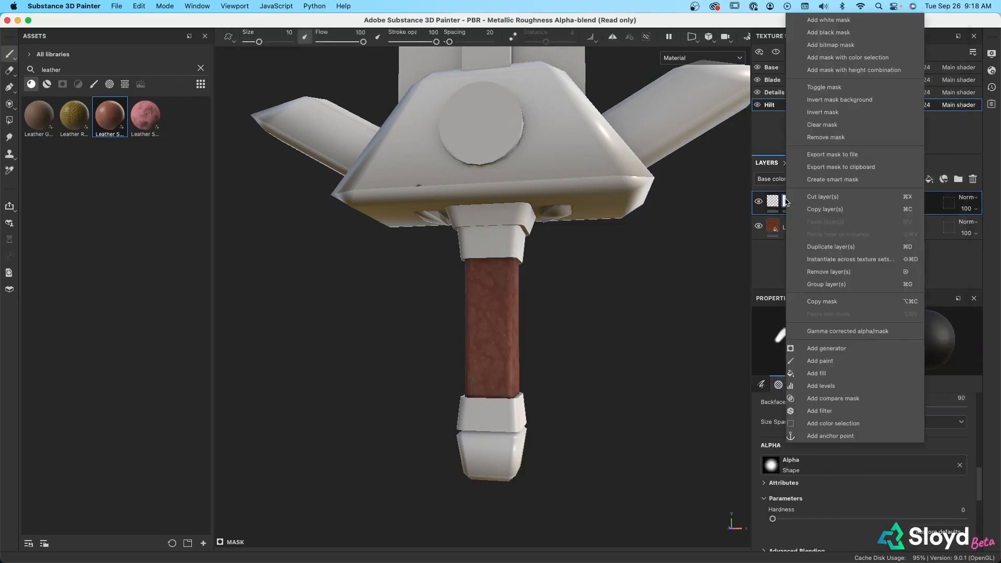
click(817, 374)
double_click(811, 203)
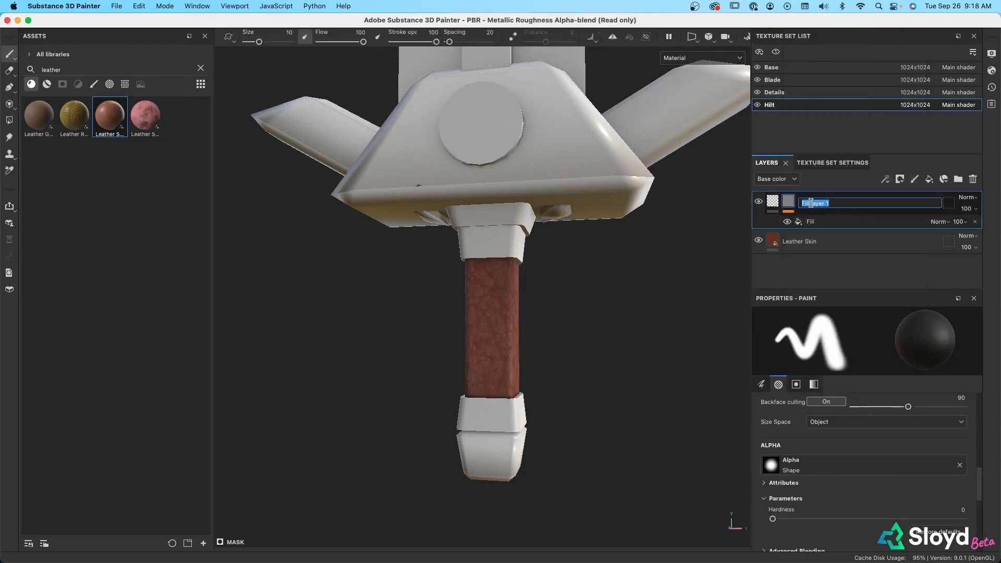
text(Tape)
key(Return)
Search the texture assets for "gradi" and apply Gradient Linear 1 as the grayscale of the Tape mask's fill
click(814, 222)
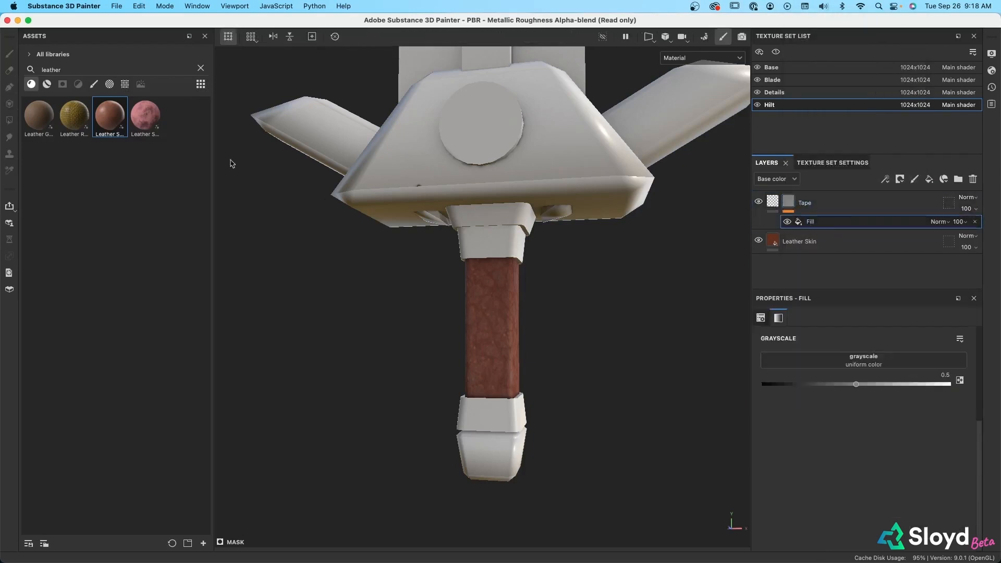
click(200, 69)
text(gradi)
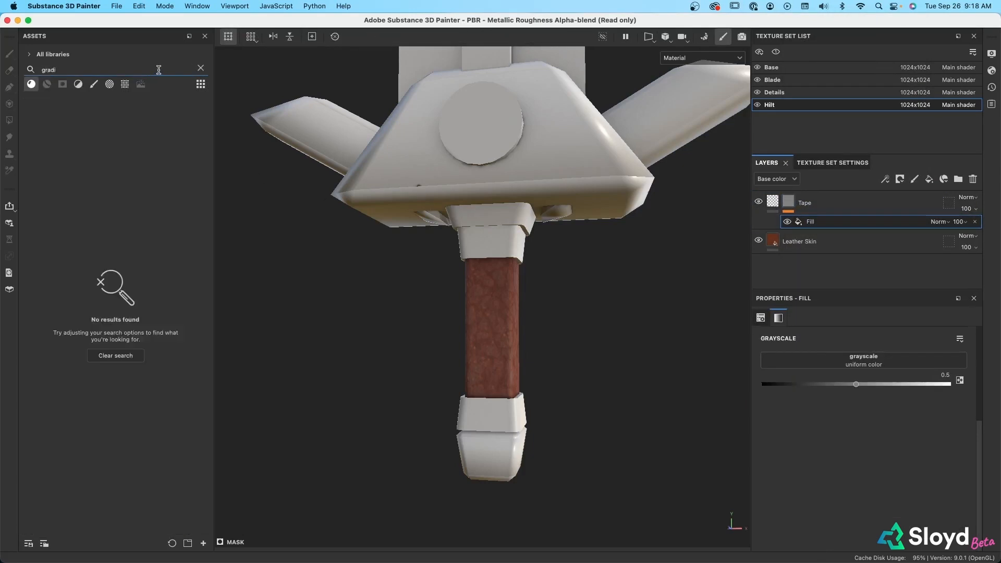
click(125, 84)
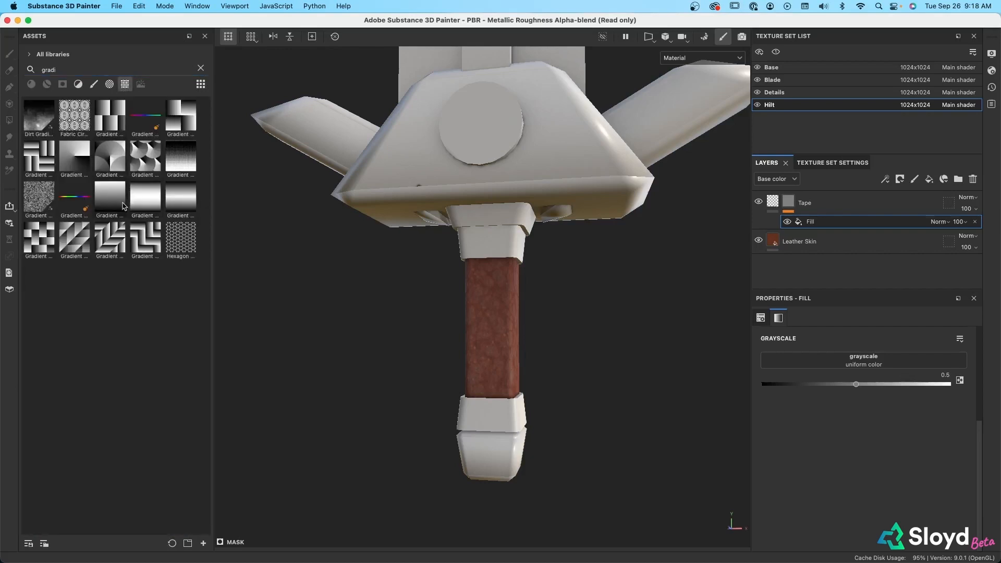
drag(122, 205, 830, 365)
Switch the gradient fill to cylindrical projection, then move and scale the projection volume to fit around the leather grip
scroll(851, 323, up, 4)
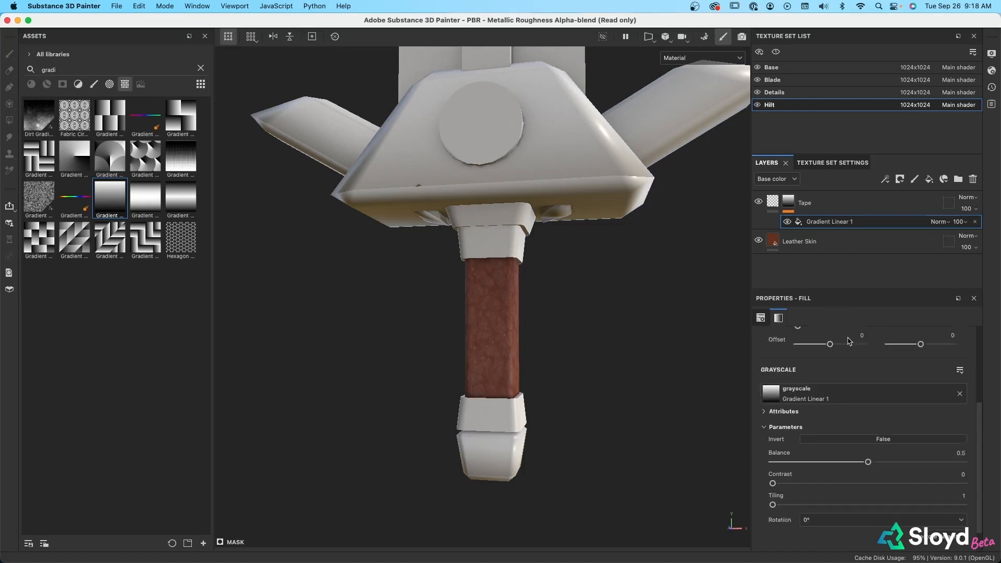
click(855, 354)
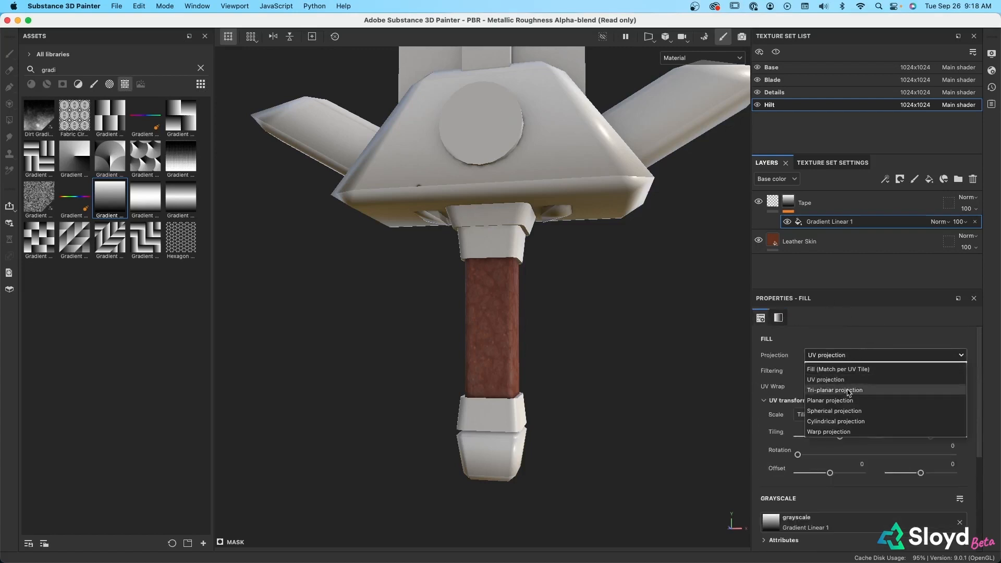
click(845, 422)
alt+right_drag(614, 337, 610, 177)
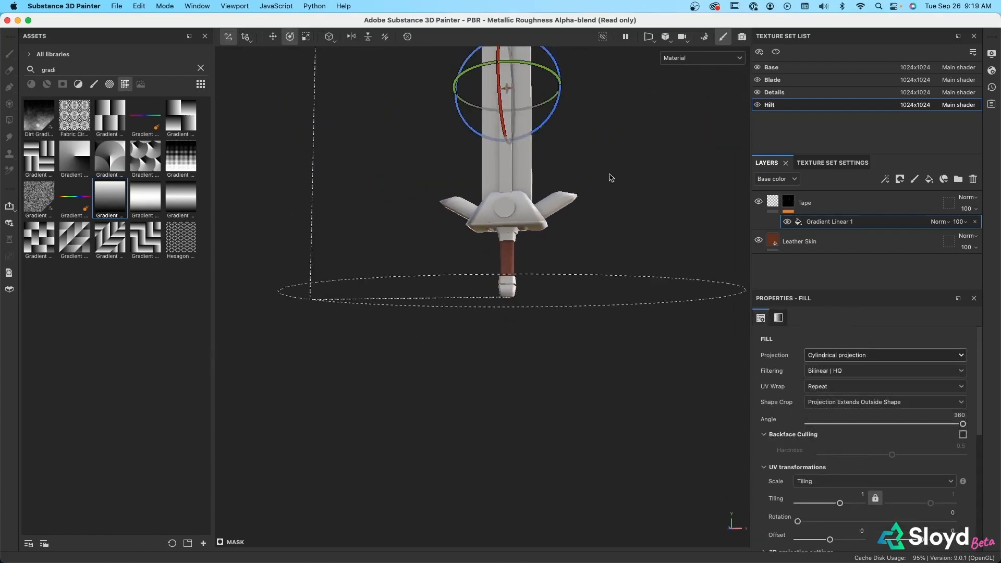
alt+middle_drag(610, 176, 593, 297)
key(w)
drag(496, 188, 302, 407)
key(r)
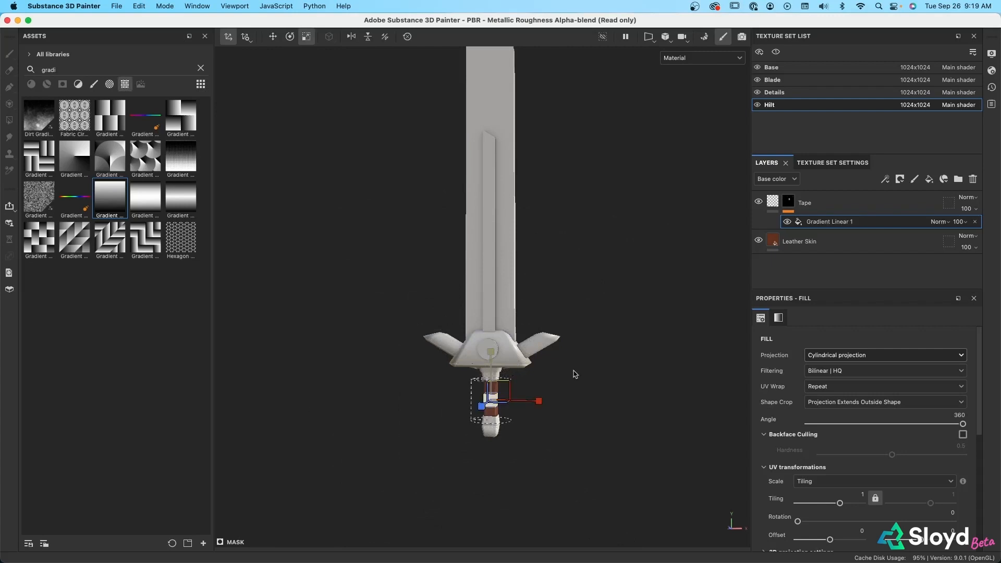
scroll(604, 403, up, 5)
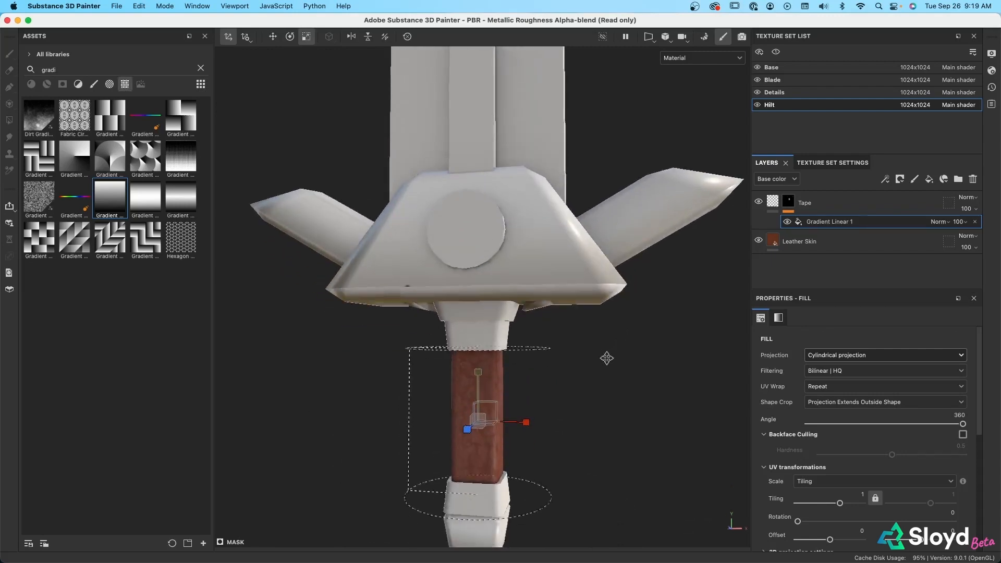
middle_drag(606, 357, 618, 245)
Set the Gradient Linear 1 parameters to Tiling 5, Contrast 0.33 and Balance 0.69
scroll(817, 346, down, 5)
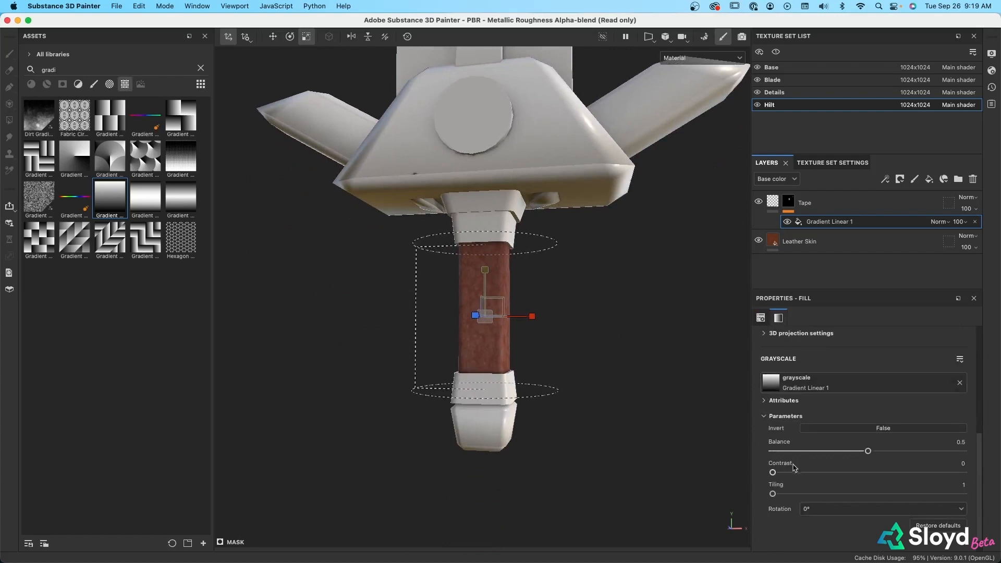
drag(773, 494, 824, 506)
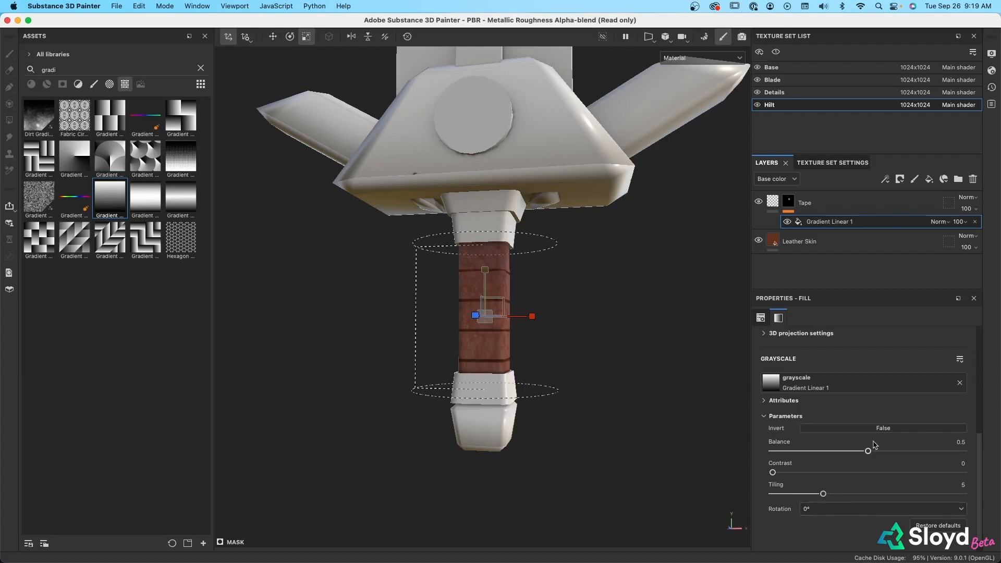
drag(773, 473, 845, 474)
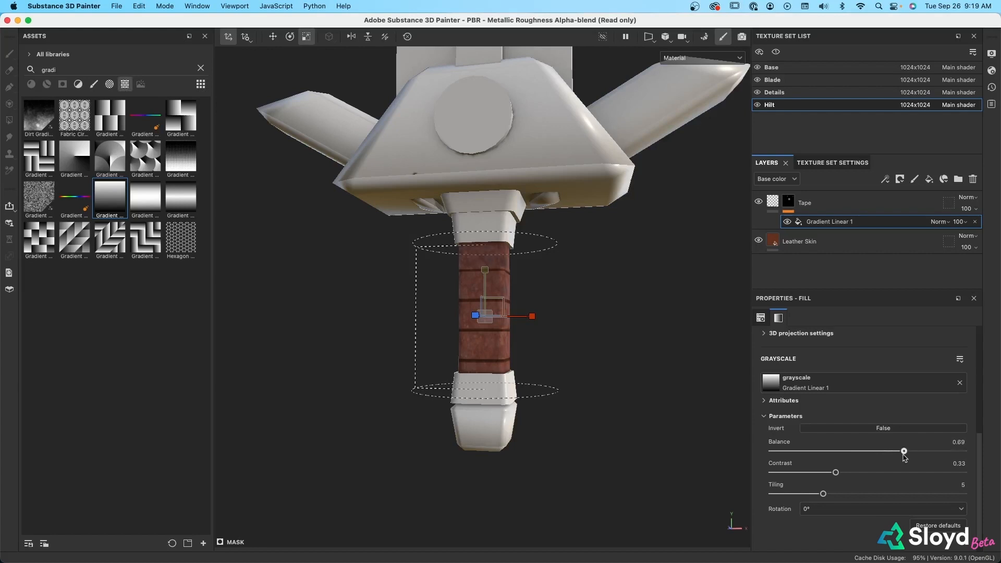
Rotate the cylindrical projection so the bands wrap diagonally around the grip, and set the gradient's Balance to 0.85
alt+drag(603, 360, 659, 353)
key(e)
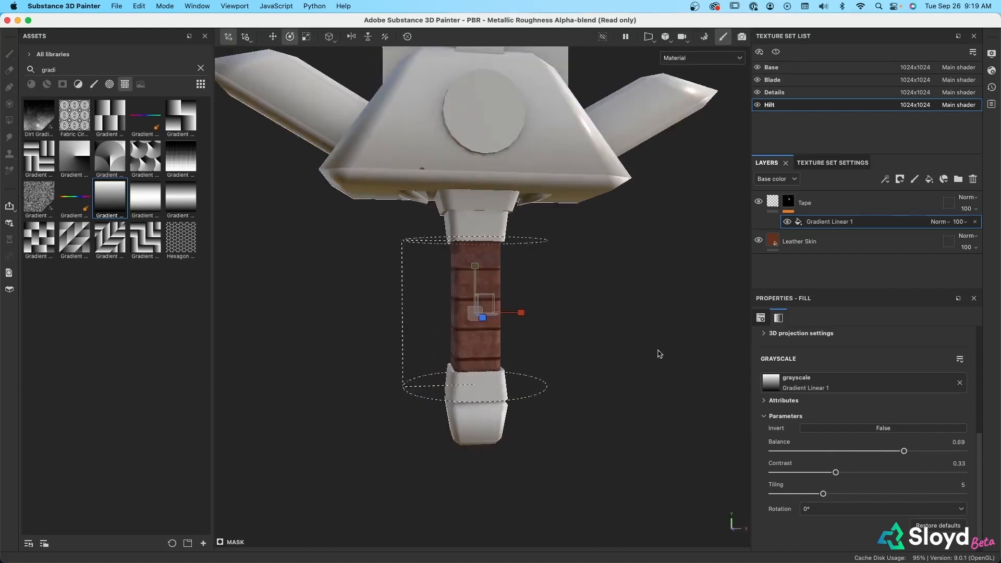
drag(503, 275, 612, 329)
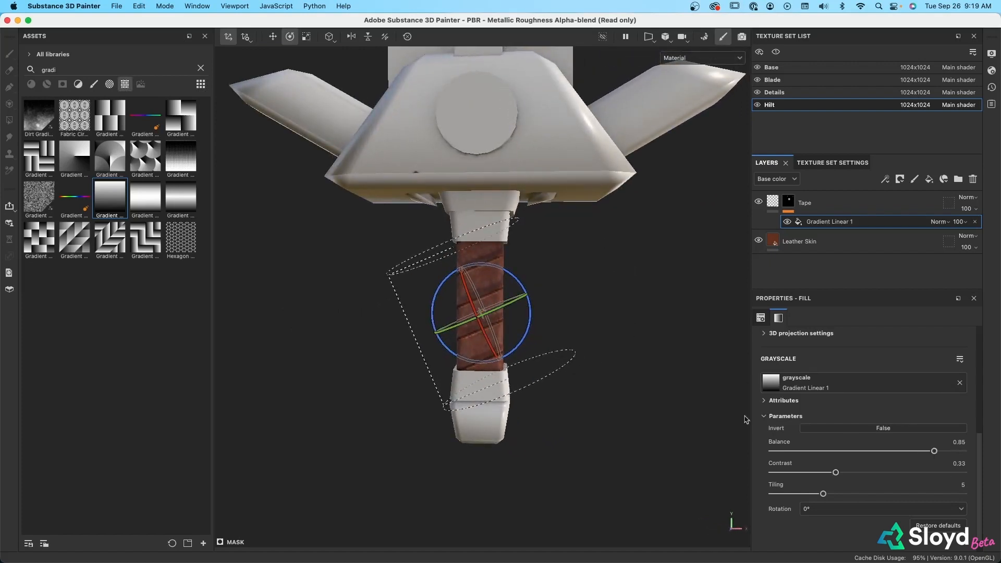
scroll(548, 376, down, 3)
alt+drag(565, 373, 657, 377)
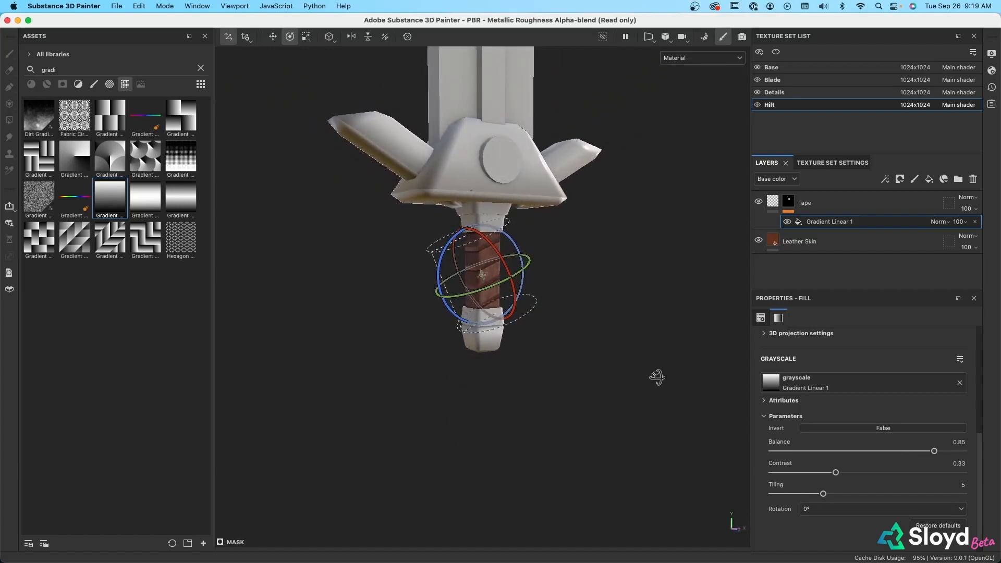
Select the Tape layer's material instead of its mask and examine the wrapped grip and the whole sword
click(773, 203)
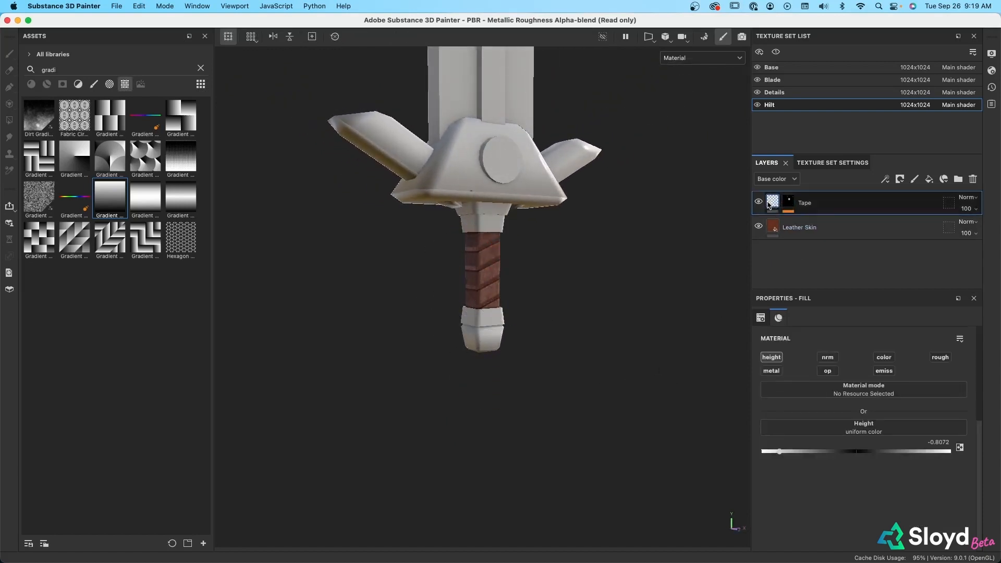
alt+drag(617, 344, 541, 324)
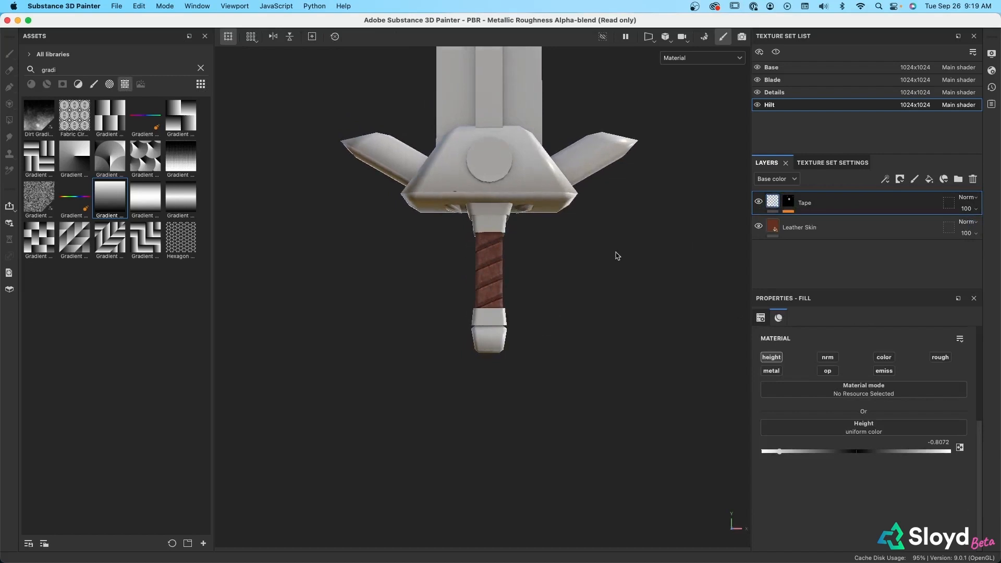
alt+middle_drag(617, 255, 604, 409)
scroll(603, 333, down, 8)
alt+middle_drag(599, 238, 603, 311)
alt+drag(603, 311, 621, 319)
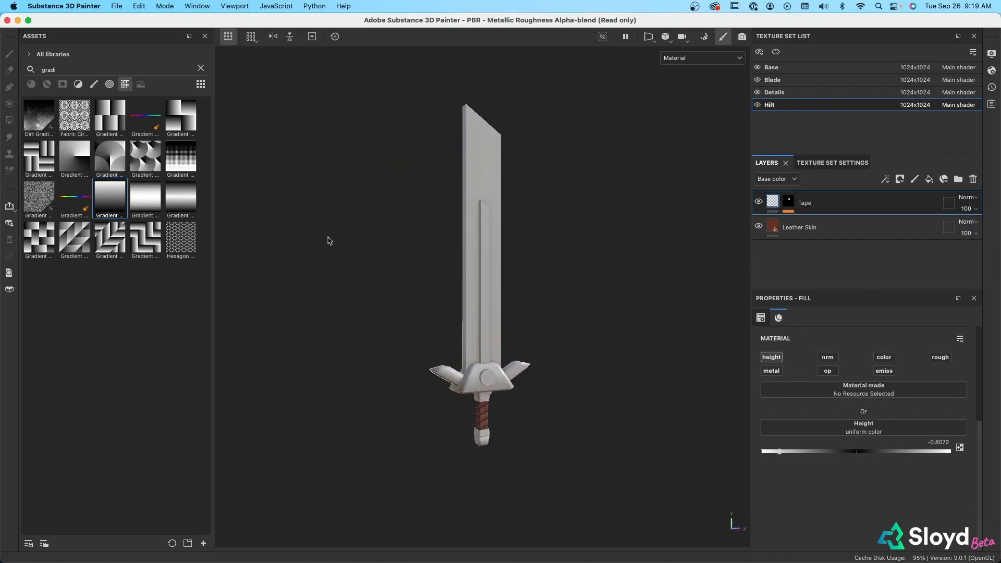
Open the texture export settings and select the PBR Metallic Roughness AO preset among the output templates
click(117, 6)
click(137, 168)
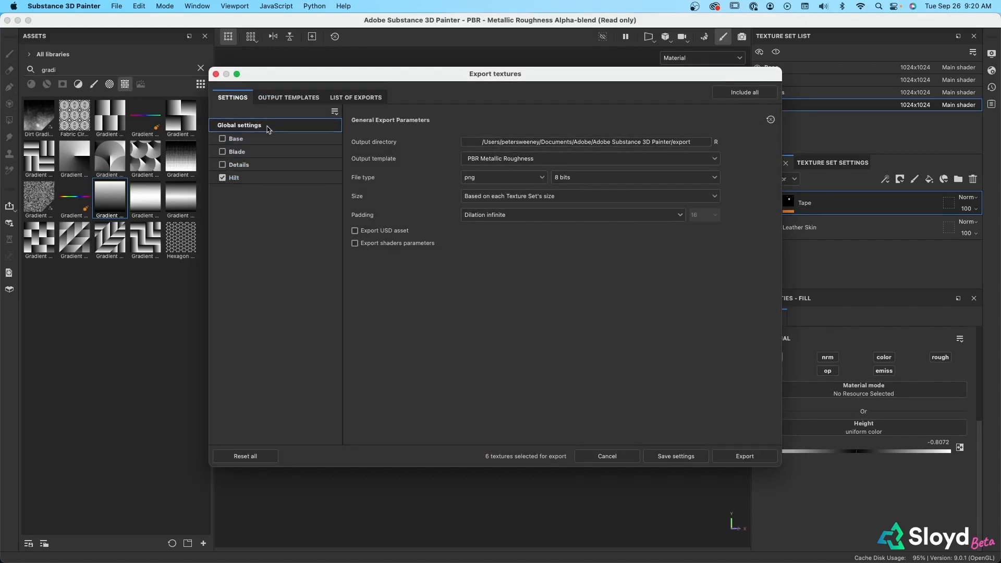
click(292, 98)
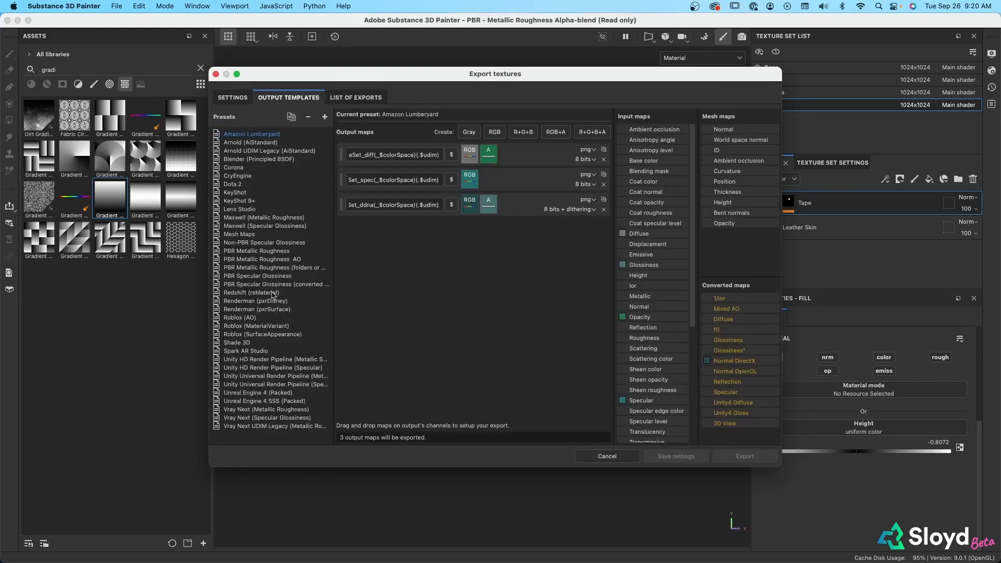
click(271, 260)
click(239, 99)
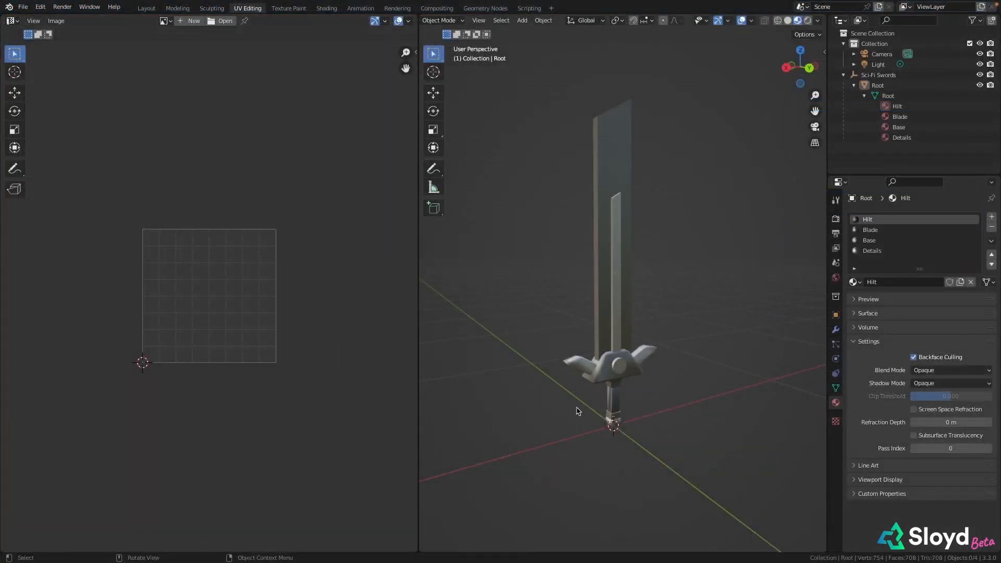
In Blender, split the UV editor area into two stacked editors and change the upper one to the Shader Editor
mouse_move(577, 407)
middle_down()
mouse_move(558, 407)
mouse_move(579, 407)
middle_up()
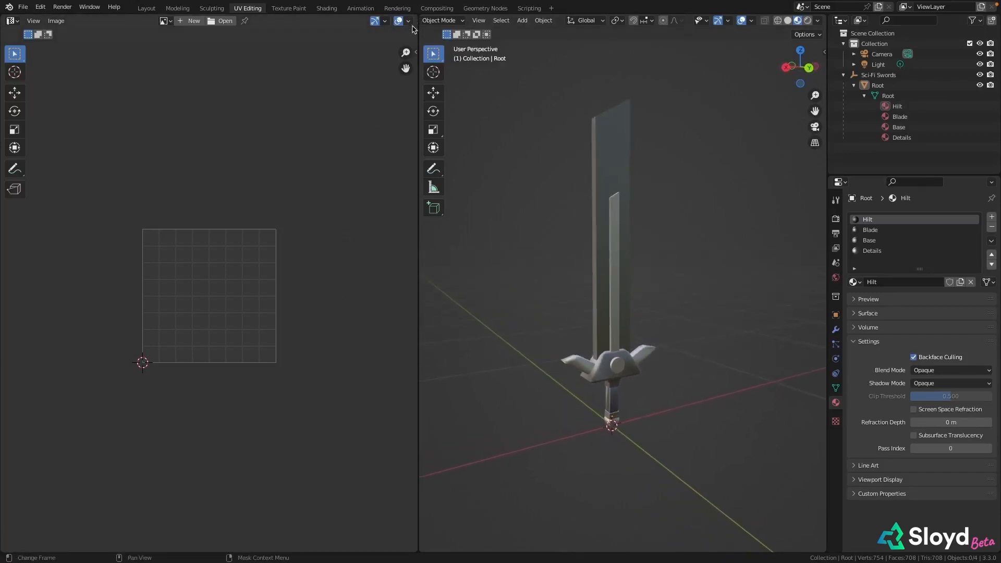
drag(416, 20, 418, 297)
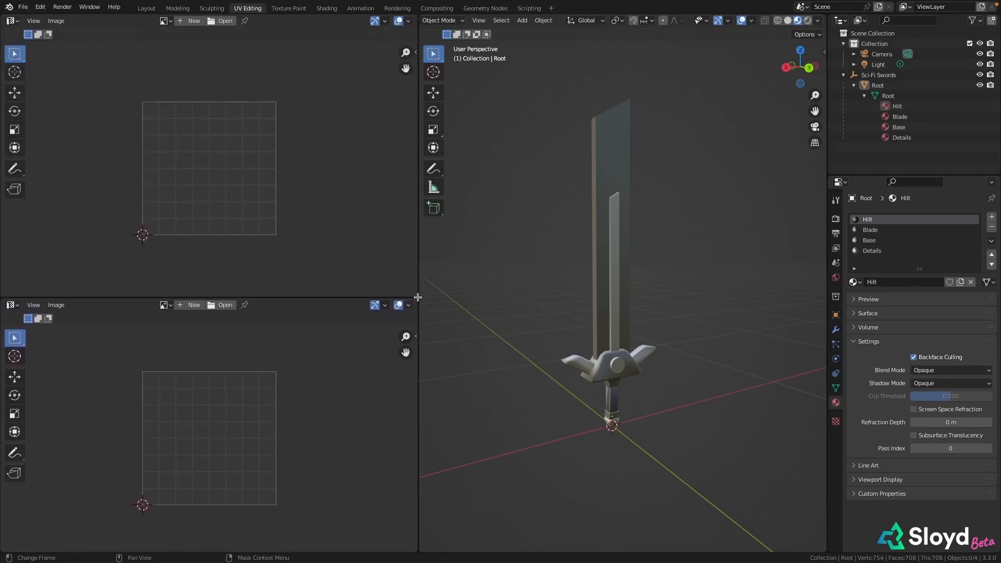
click(12, 21)
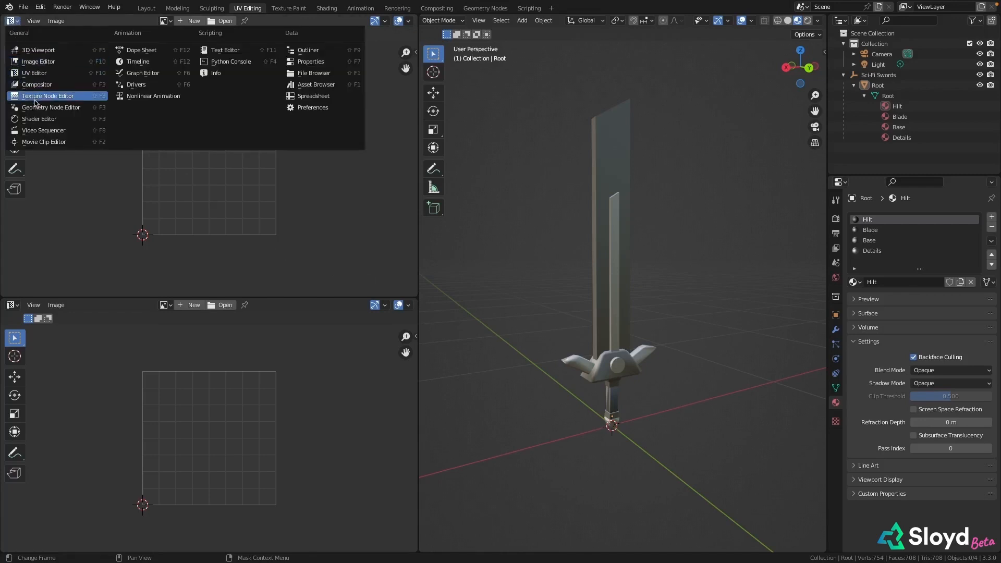
click(36, 120)
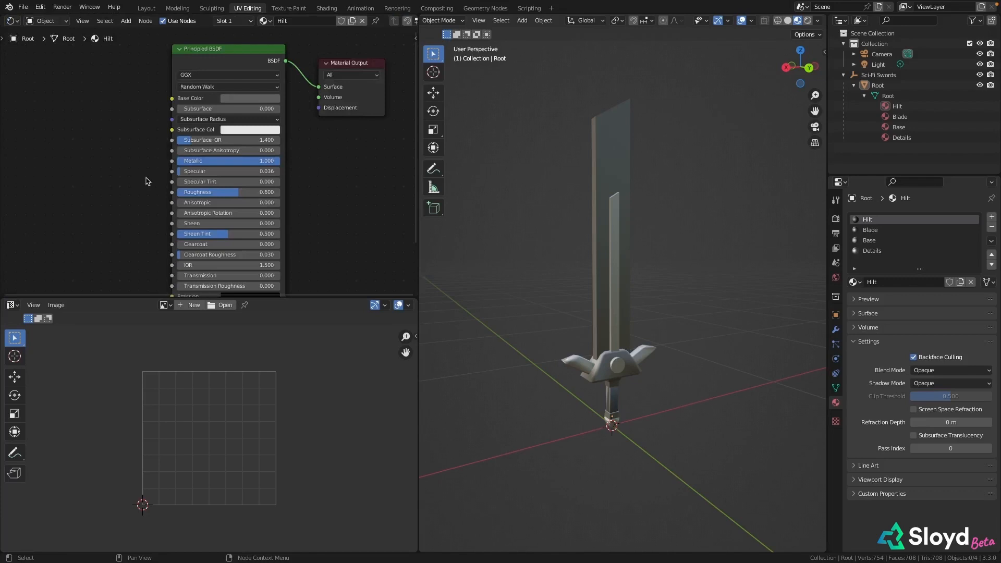
scroll(145, 181, down, 4)
middle_drag(138, 164, 183, 167)
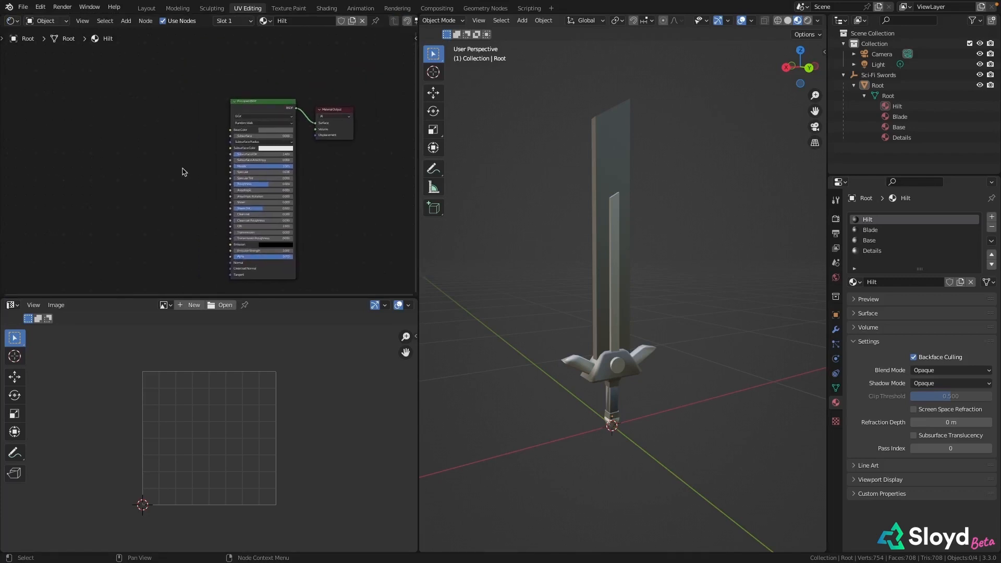
Select the sword's Hilt material and add an Image Texture node beside its Principled BSDF
click(897, 105)
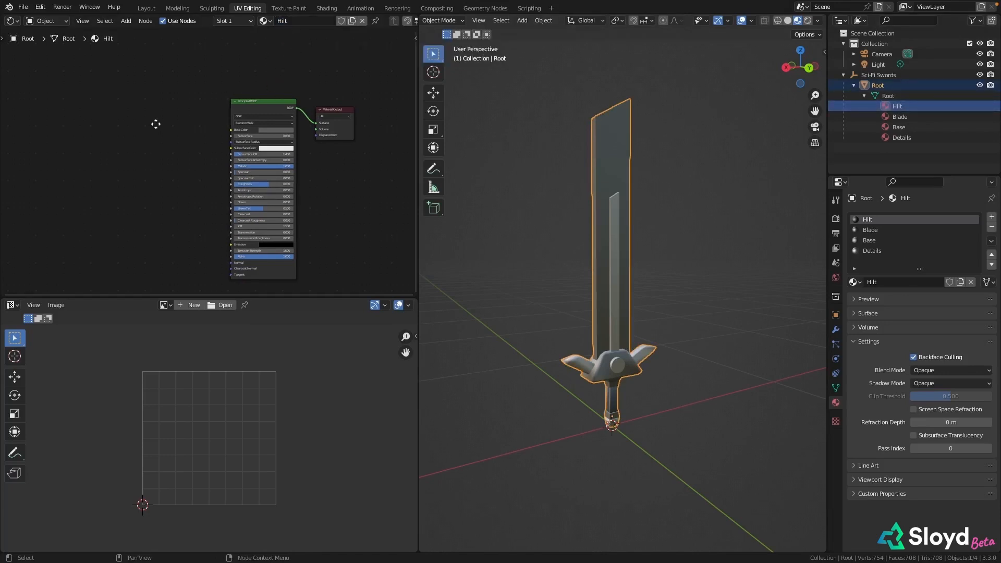
middle_drag(156, 124, 172, 115)
click(126, 22)
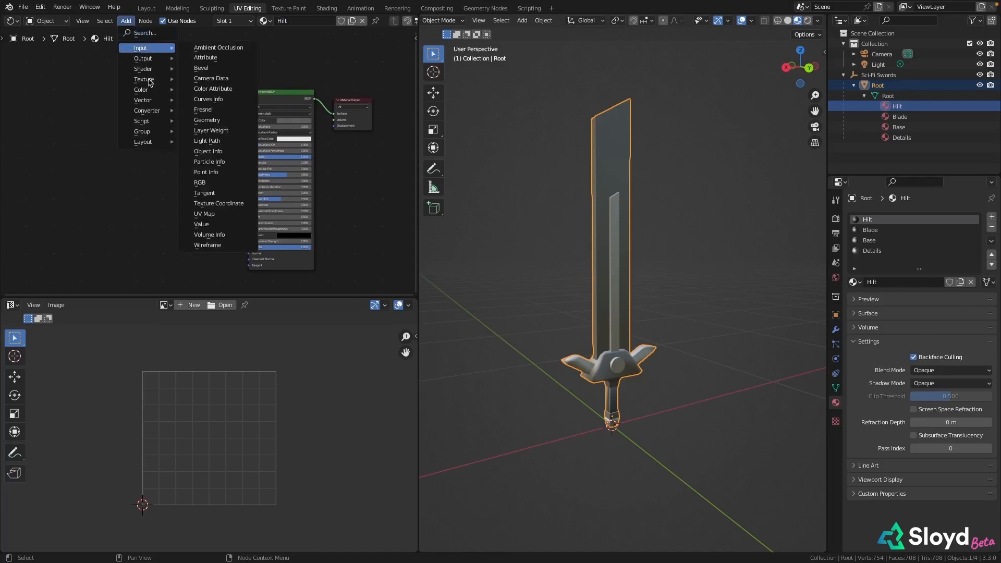
mouse_move(148, 80)
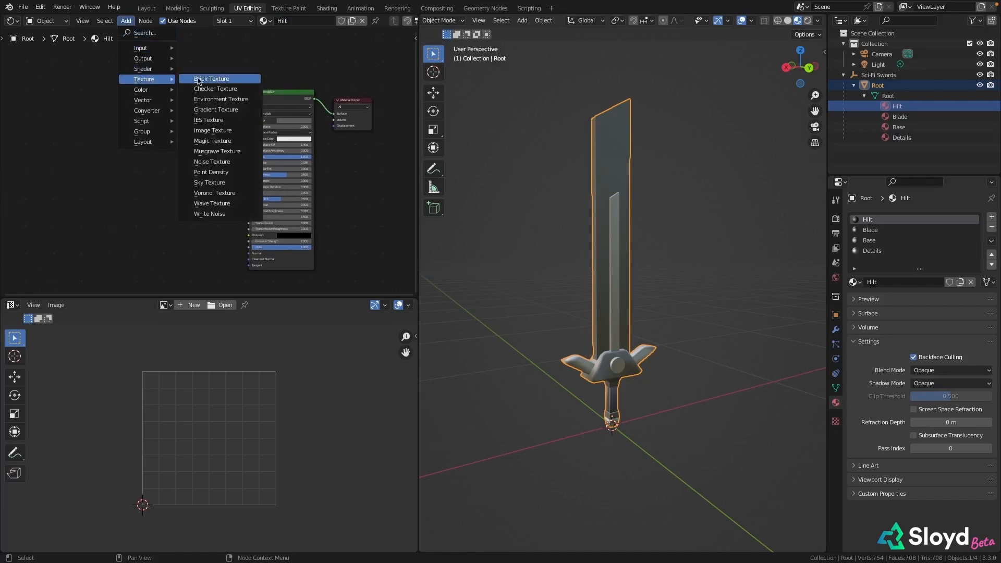
click(211, 131)
click(97, 76)
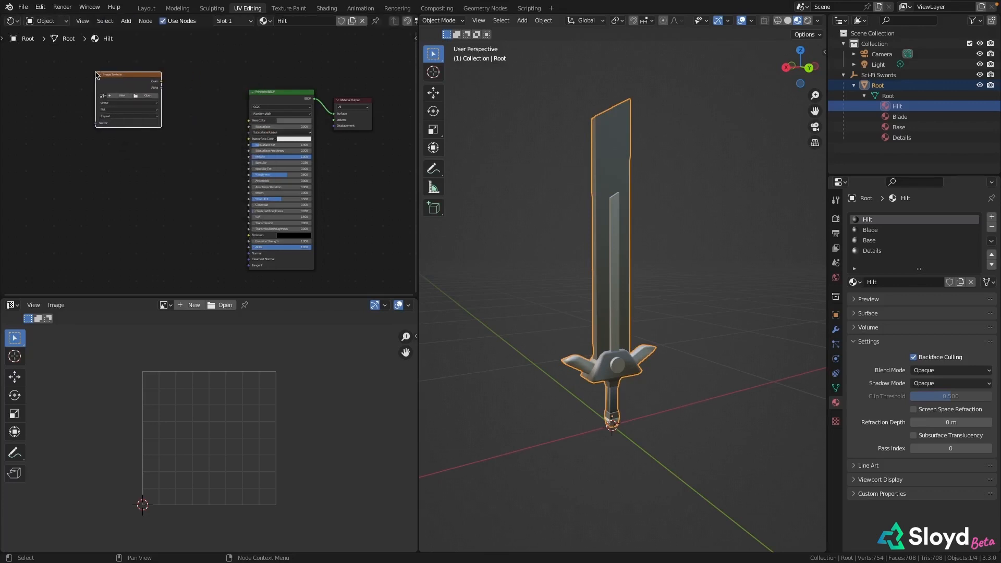
Load the Sci-Fi Sword_Hilt Roughness, Normal, Metallic and BaseColor PNGs from the Textures folder through the Image Texture node
click(146, 97)
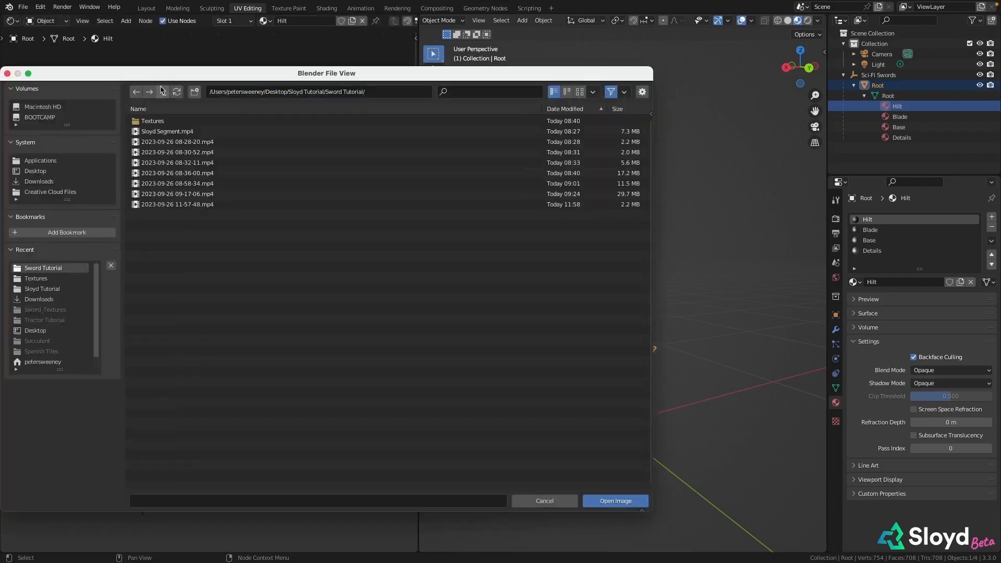
double_click(168, 120)
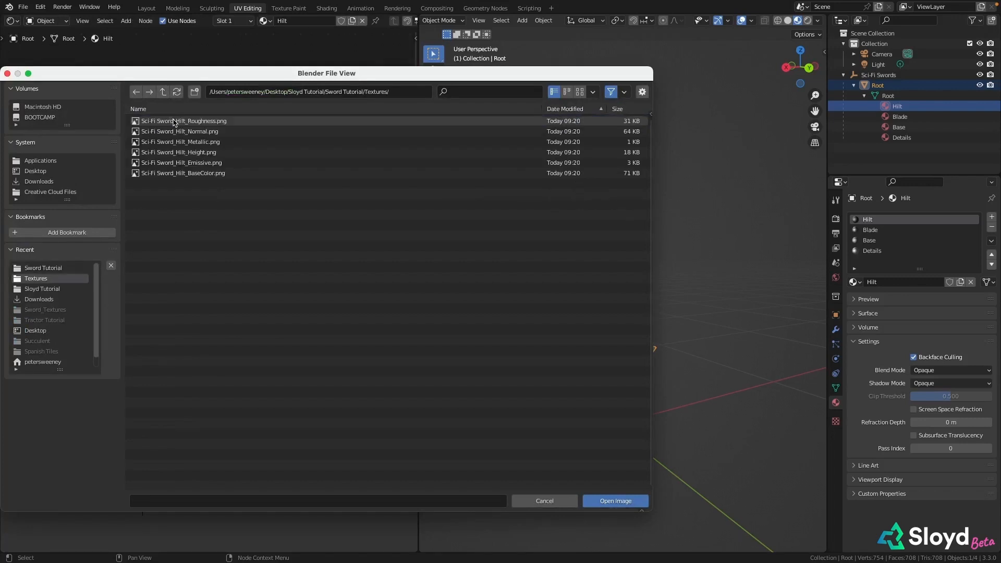
click(174, 122)
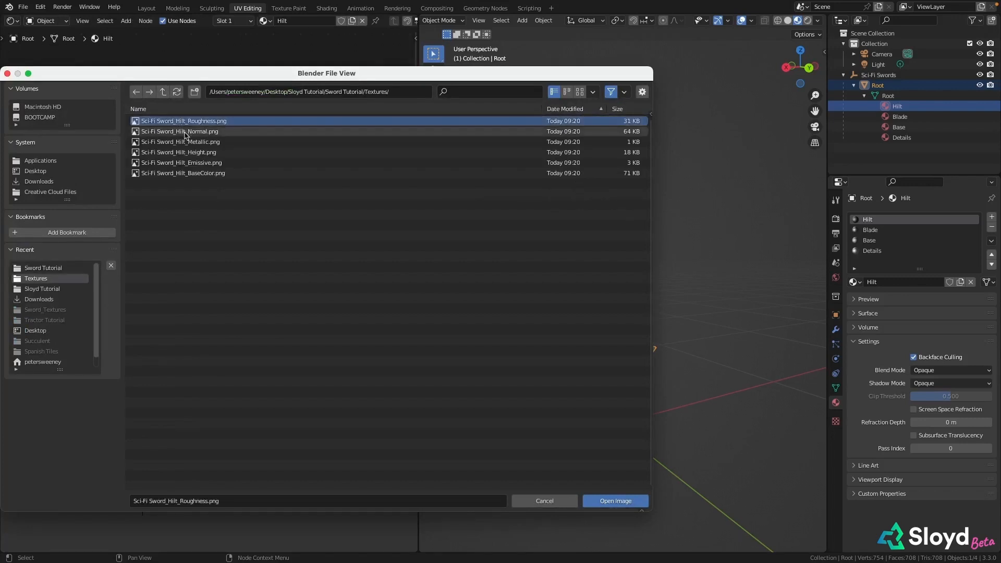
shift+click(189, 134)
shift+click(190, 142)
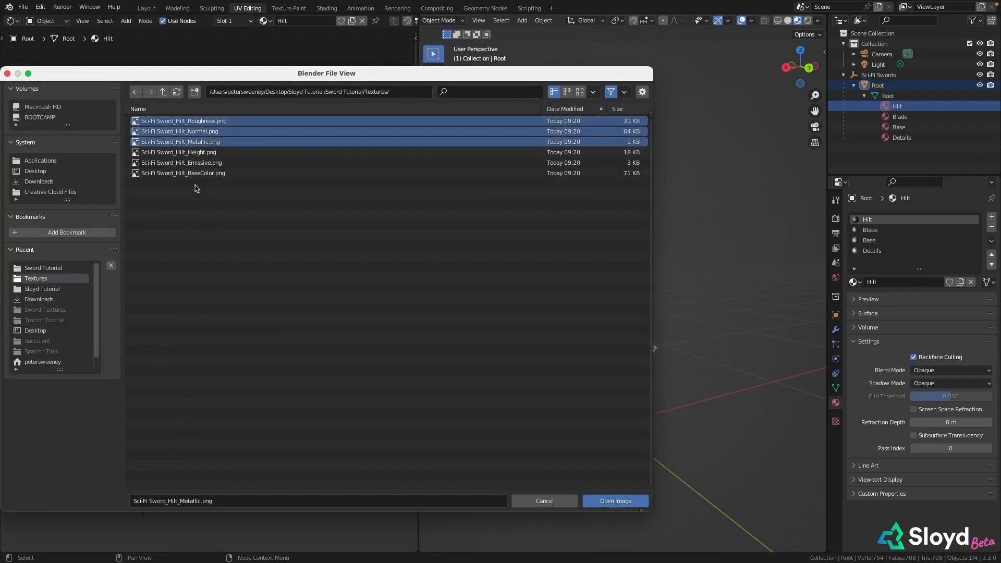
shift+click(208, 175)
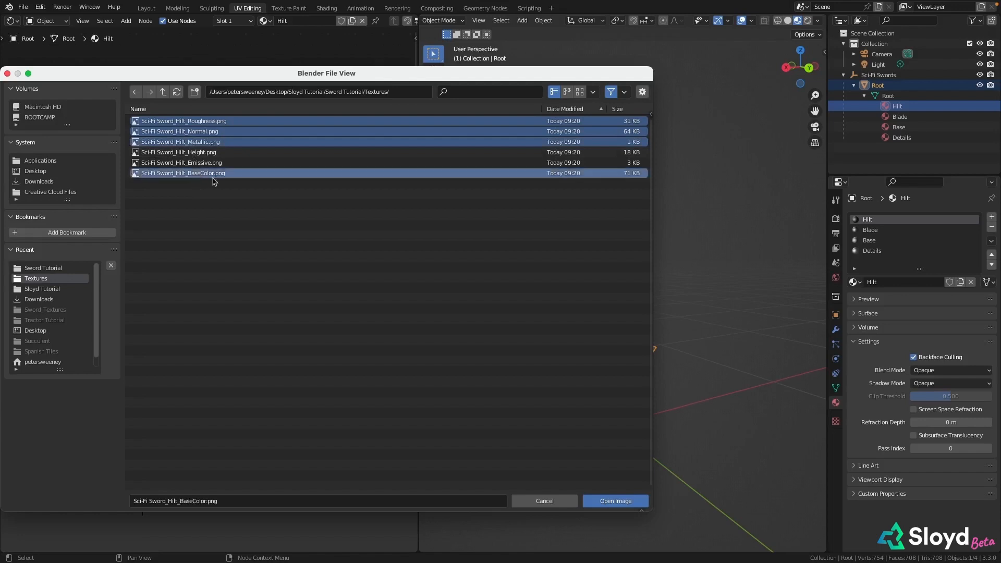
click(640, 501)
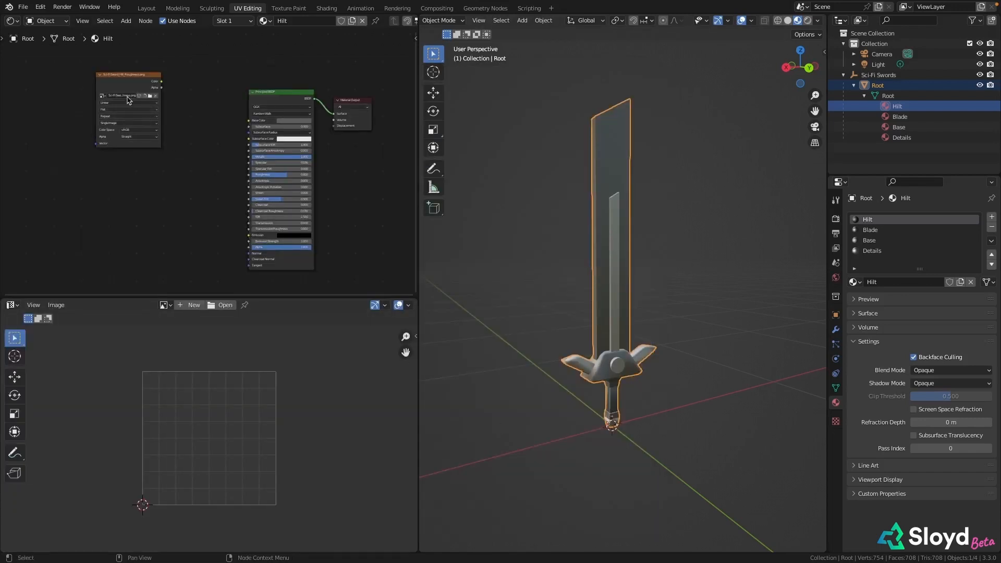
Merge the lower UV editor into the Shader Editor so the node graph fills the whole area
scroll(104, 99, up, 3)
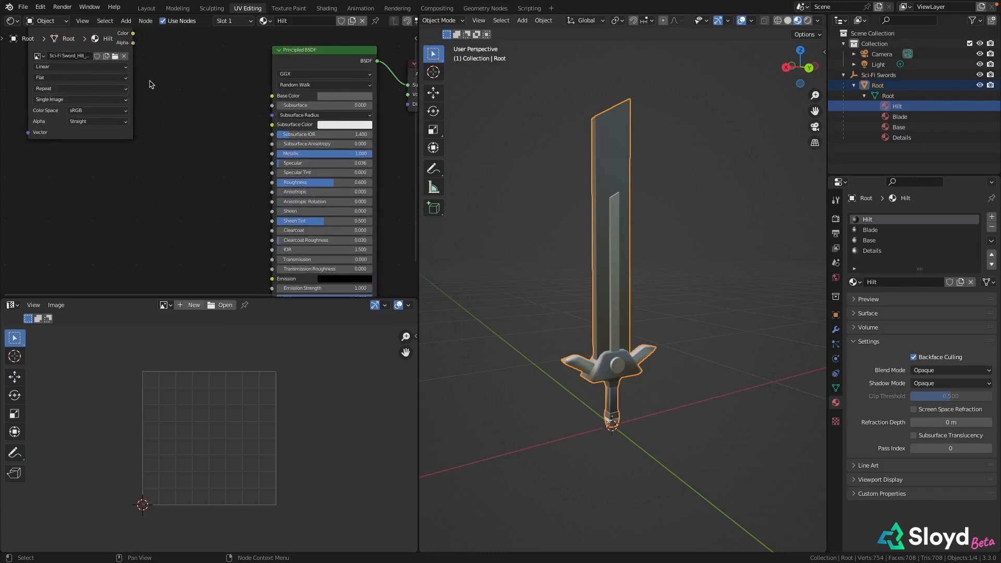
middle_drag(153, 82, 259, 100)
scroll(270, 215, up, 1)
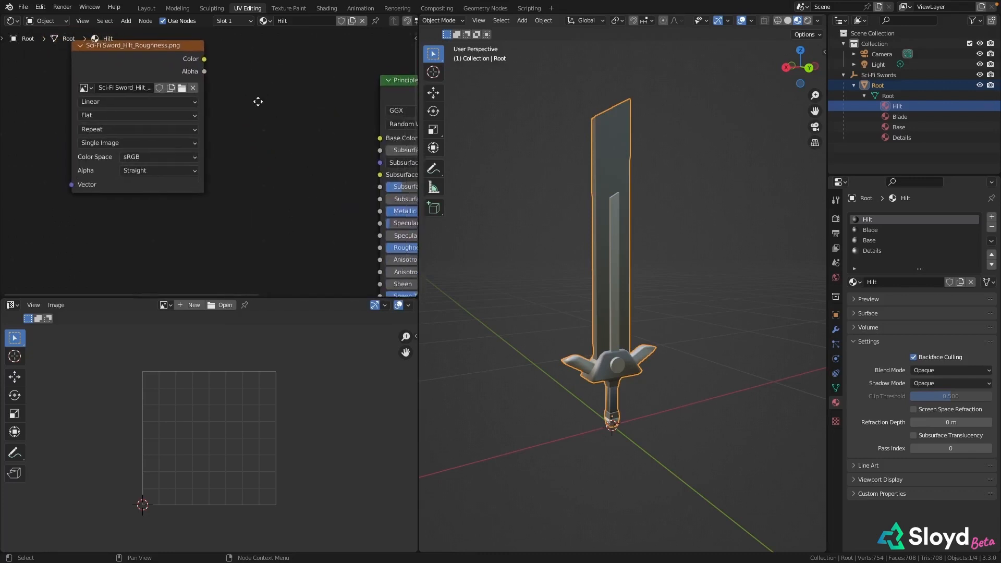
drag(309, 298, 309, 451)
middle_drag(250, 262, 228, 265)
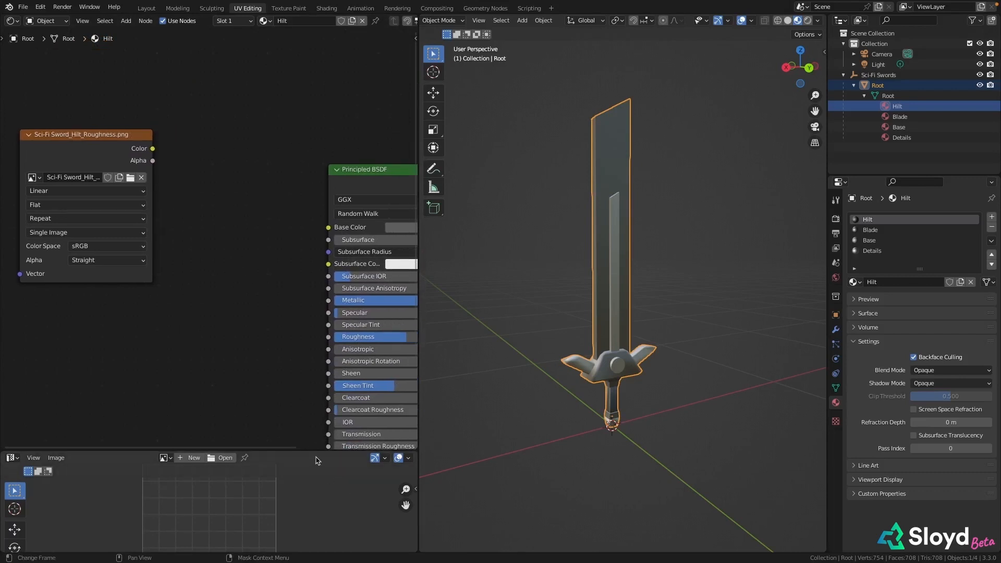
right_click(316, 459)
click(311, 450)
middle_drag(342, 274, 319, 259)
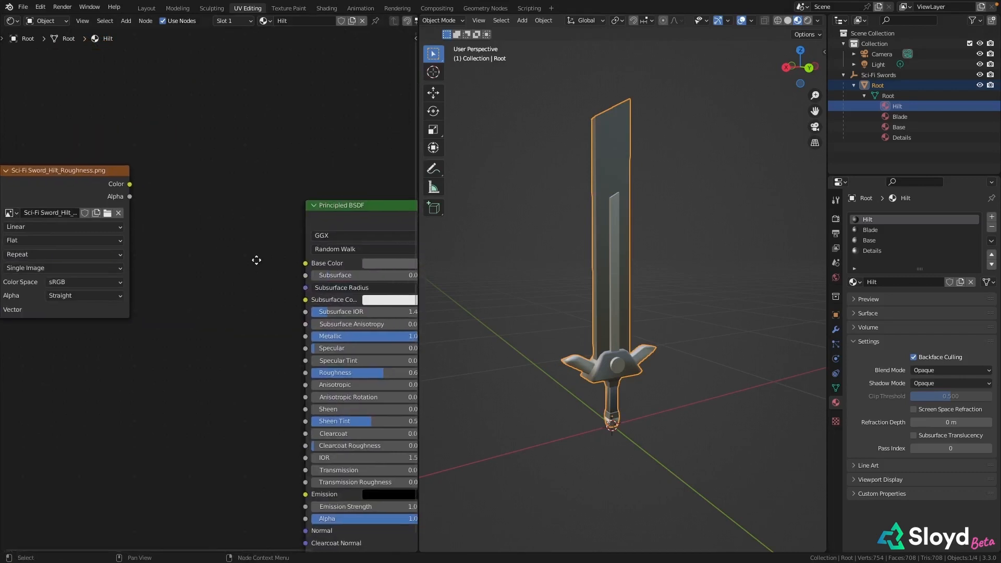
middle_drag(320, 259, 348, 253)
Switch the image node to Sci-Fi Sword_Hilt_BaseColor.png and link its Color output to the Principled BSDF's Base Color
click(127, 211)
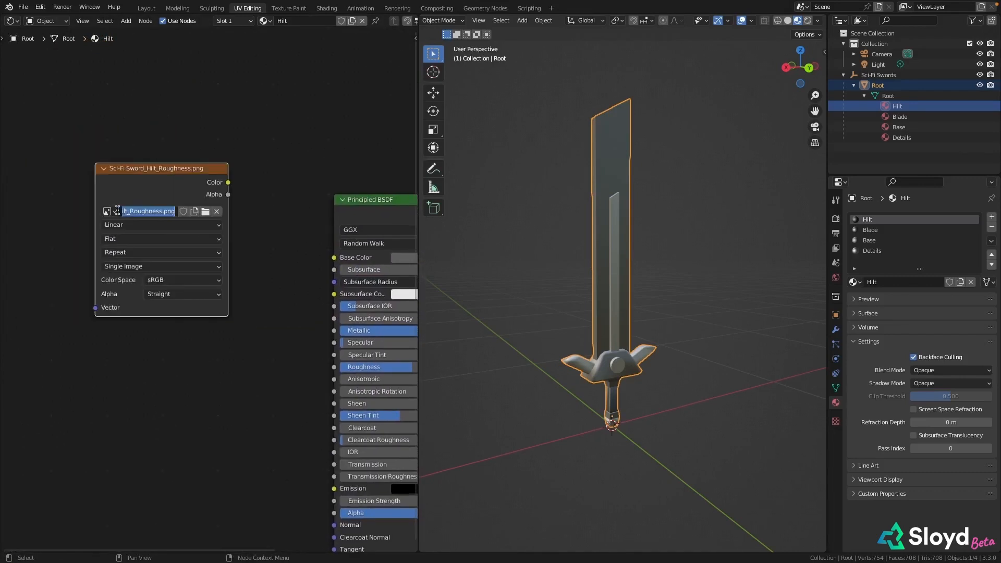
key(Escape)
click(108, 211)
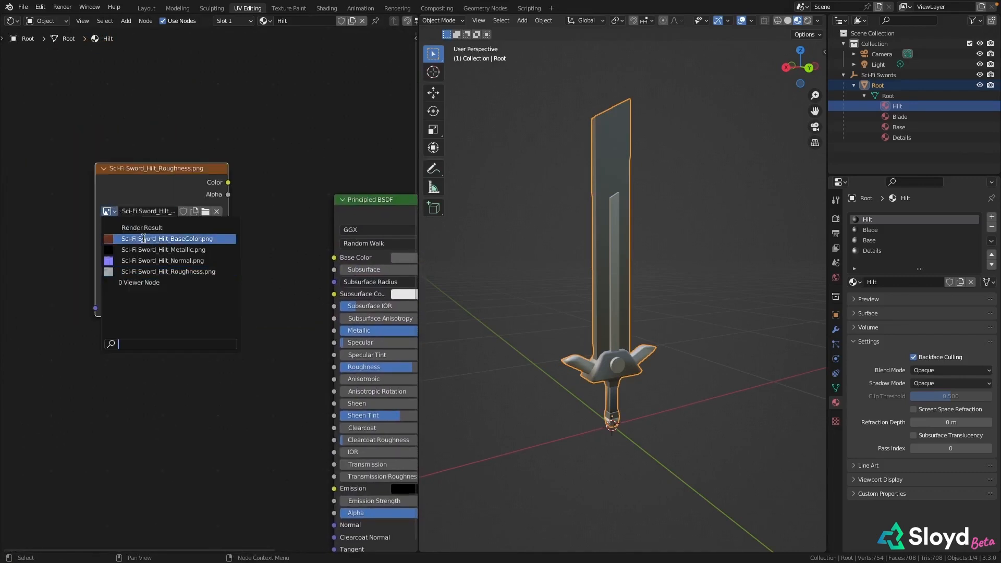
click(166, 239)
middle_drag(283, 187, 230, 144)
drag(174, 140, 279, 214)
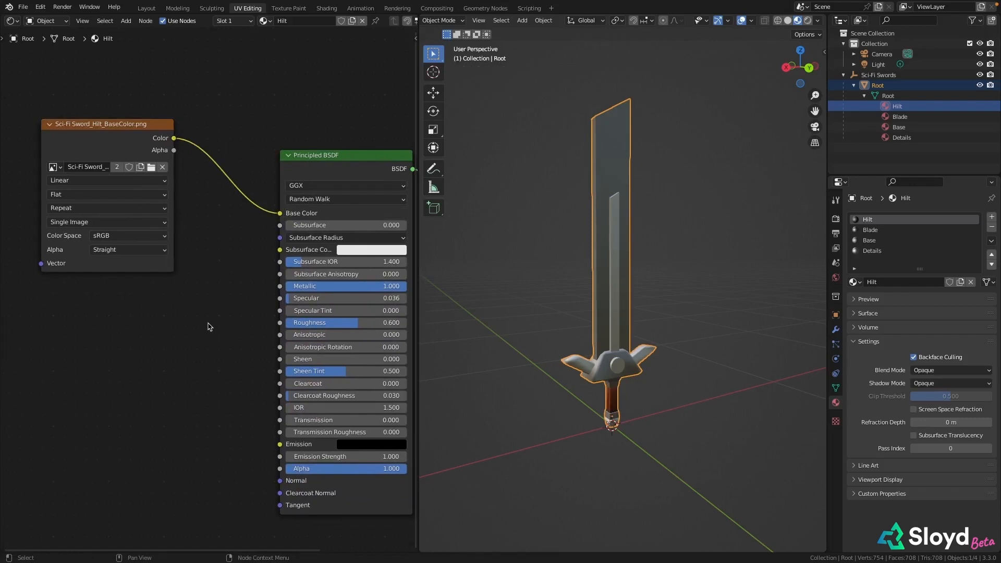
Duplicate the image node below, assign it Sci-Fi Sword_Hilt_Normal.png, and link its Color output to the shader's Normal input
middle_drag(208, 327, 229, 270)
scroll(637, 416, up, 5)
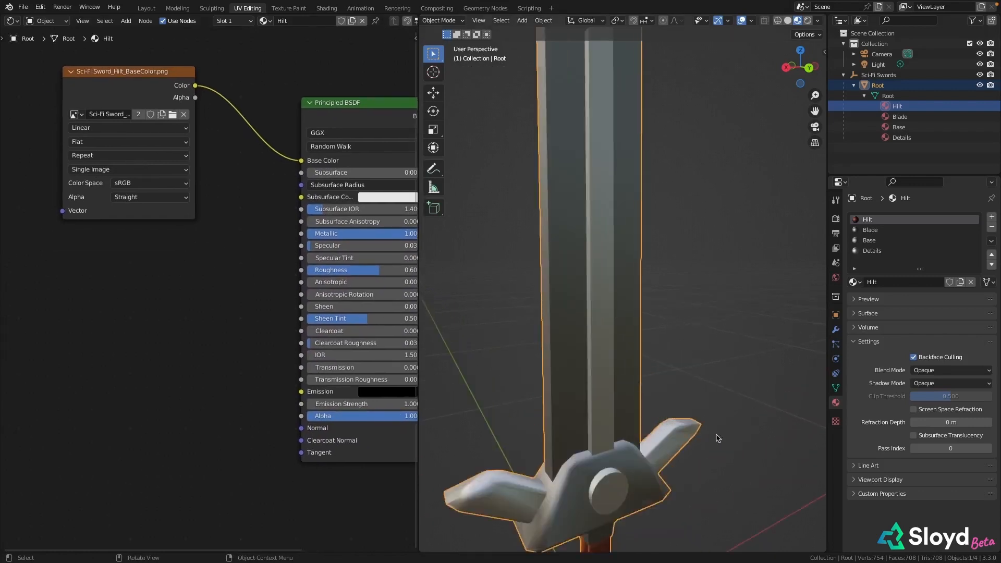
shift+middle_drag(718, 439, 712, 232)
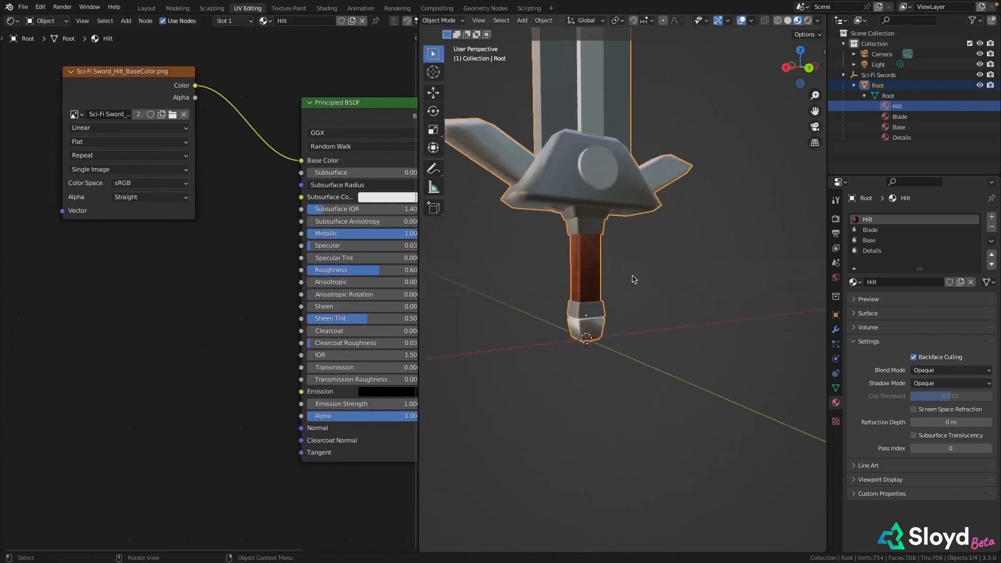
middle_drag(634, 279, 649, 290)
scroll(230, 217, down, 3)
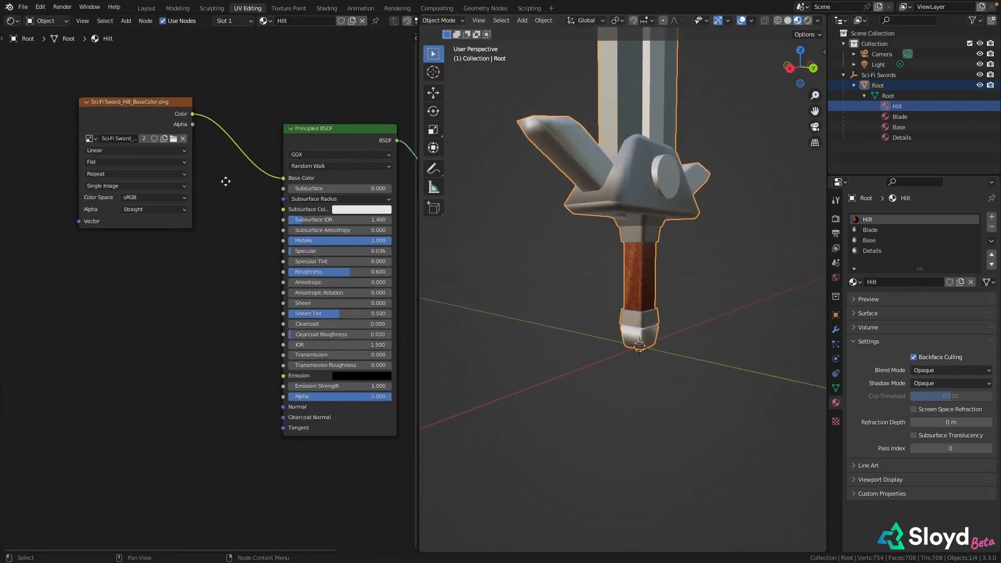
right_click(111, 385)
click(102, 225)
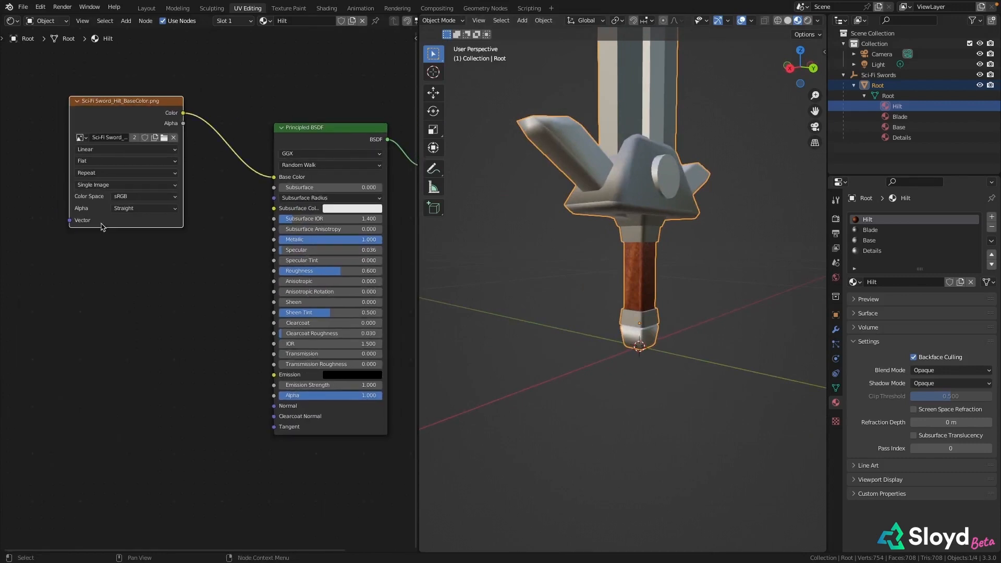
key(shift+d)
click(63, 441)
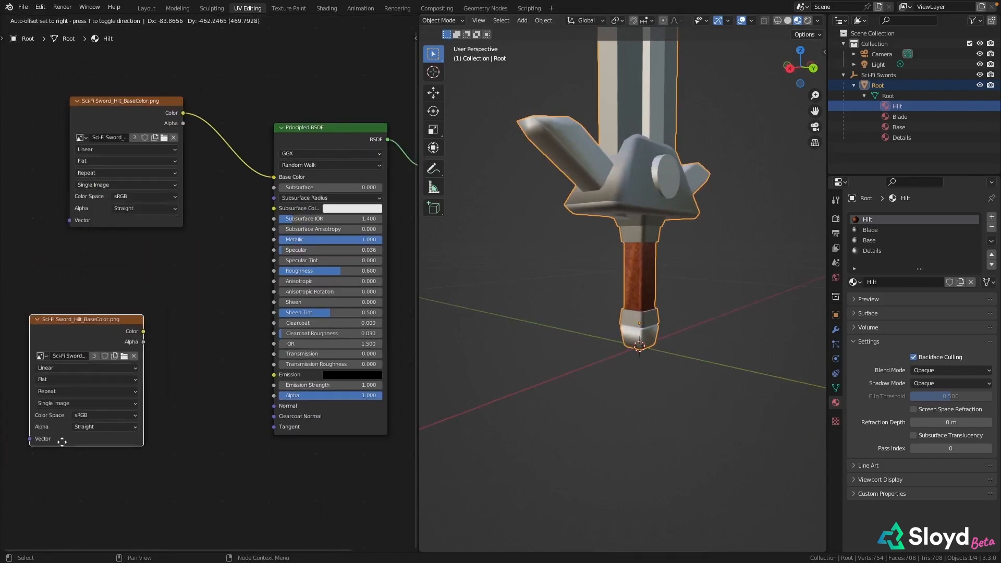
click(43, 355)
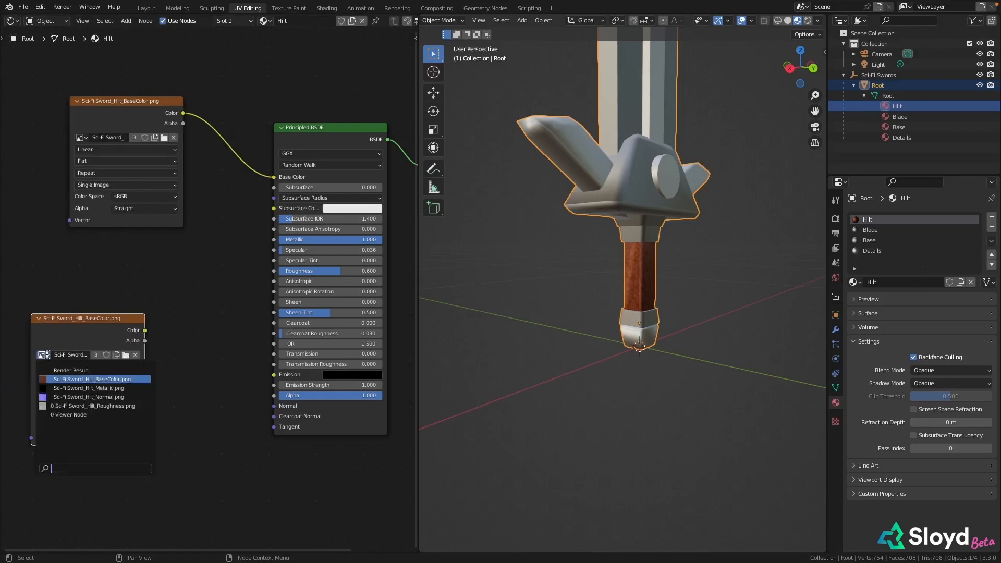
click(82, 397)
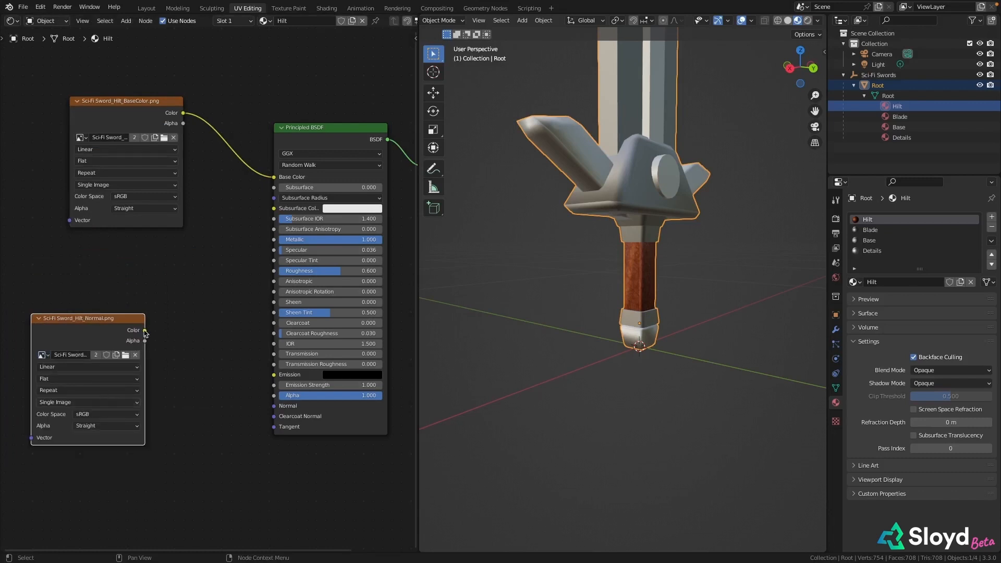
drag(145, 331, 282, 408)
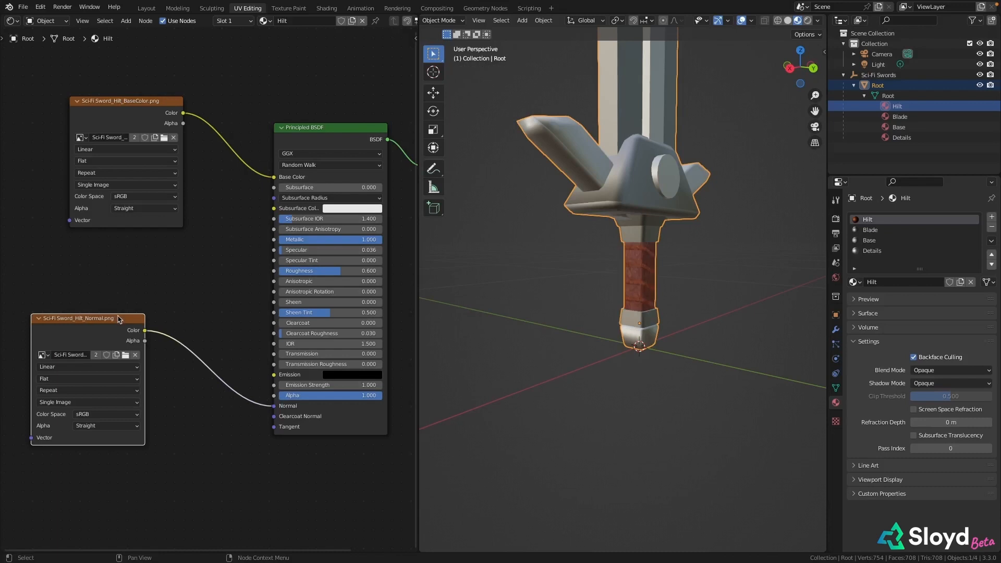
drag(120, 319, 153, 400)
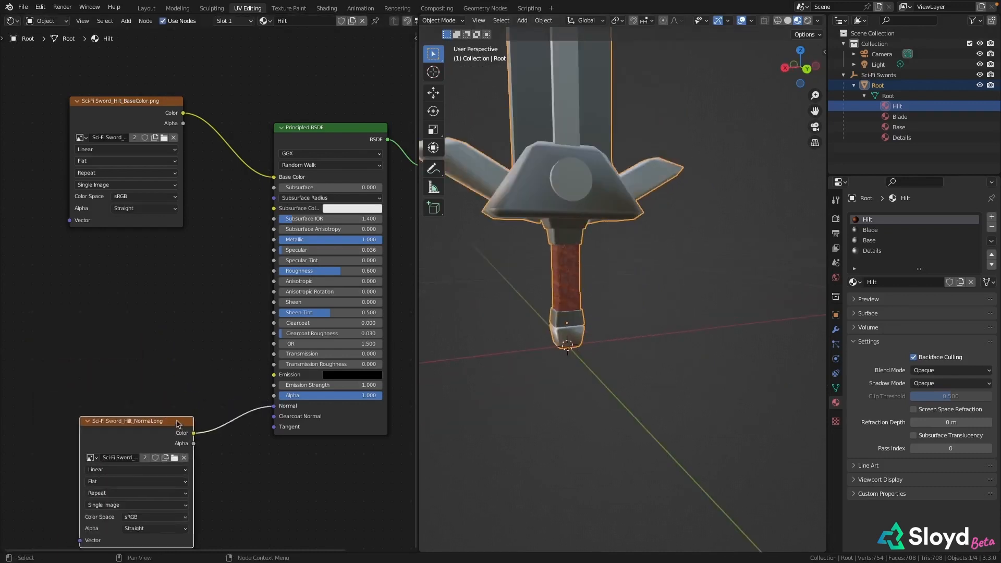
Duplicate the normal image node, assign the copy Sci-Fi Sword_Hilt_Metallic.png, and link its Color output to the Metallic input
key(shift+d)
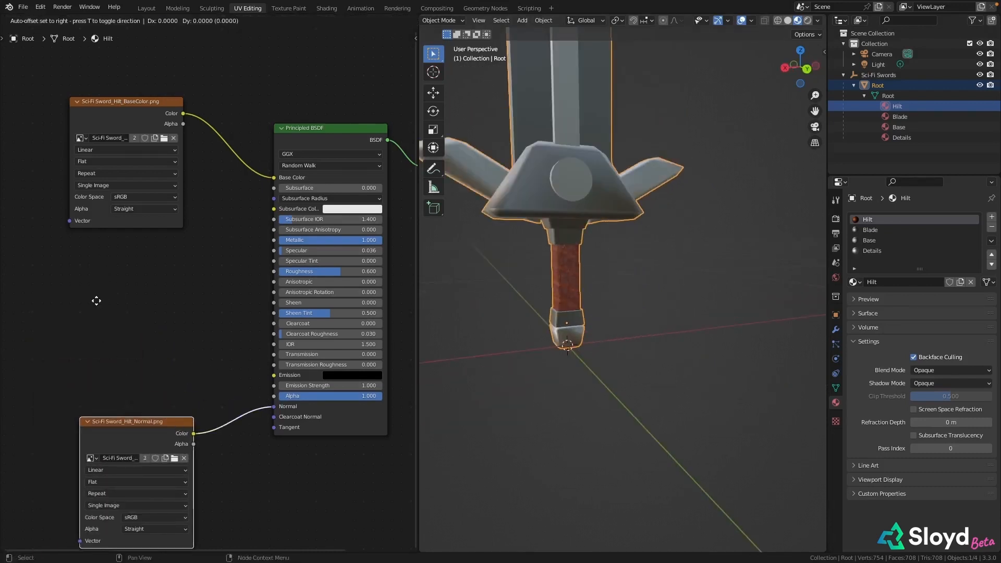
click(23, 156)
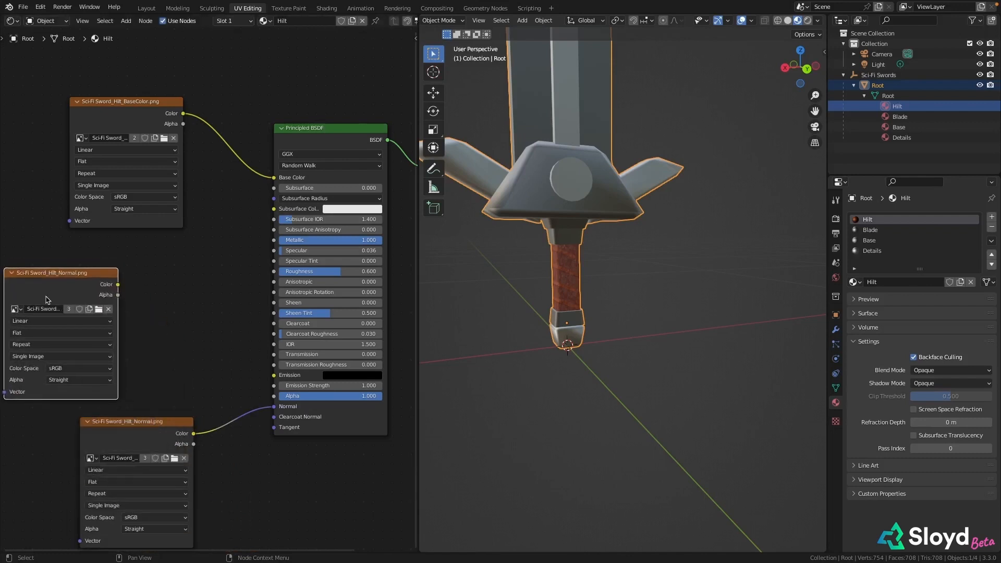
click(22, 311)
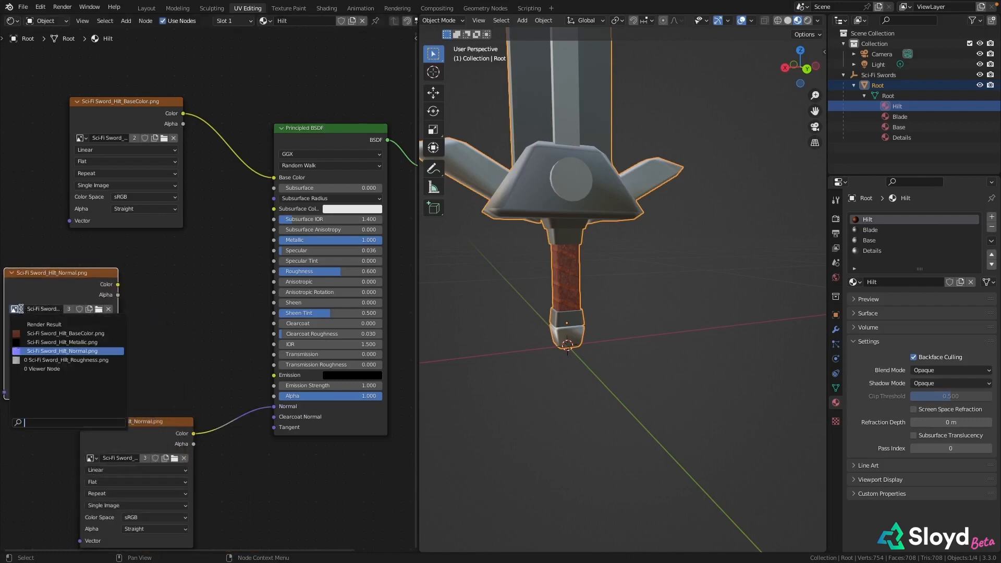
click(82, 344)
drag(117, 283, 280, 245)
Move the metallic node aside, duplicate it, assign the copy Sci-Fi Sword_Hilt_Roughness.png, and link its Color to the Roughness input
scroll(202, 322, down, 1)
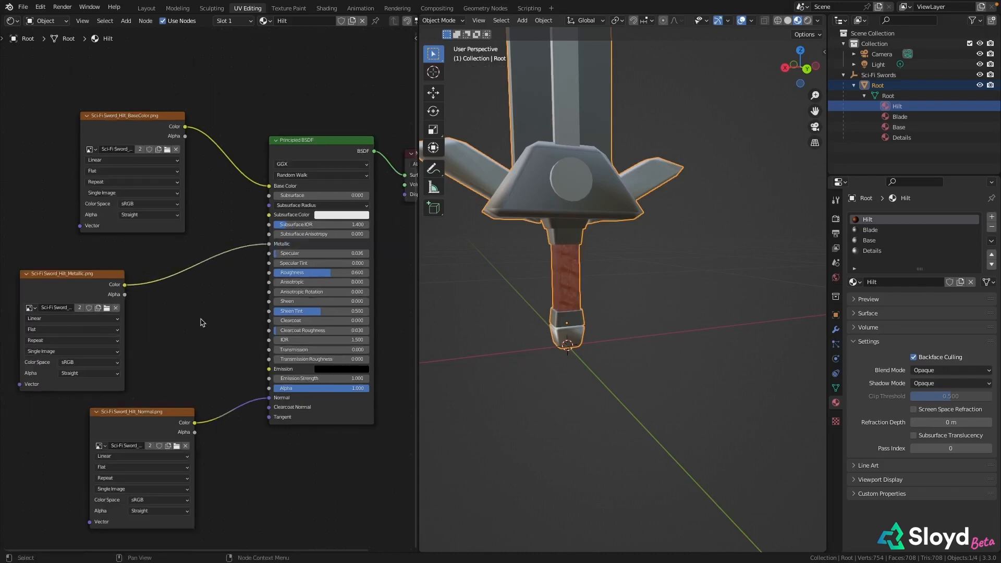
middle_drag(249, 286, 257, 283)
scroll(75, 323, down, 1)
middle_drag(76, 324, 180, 284)
drag(185, 239, 97, 186)
key(shift+d)
click(225, 228)
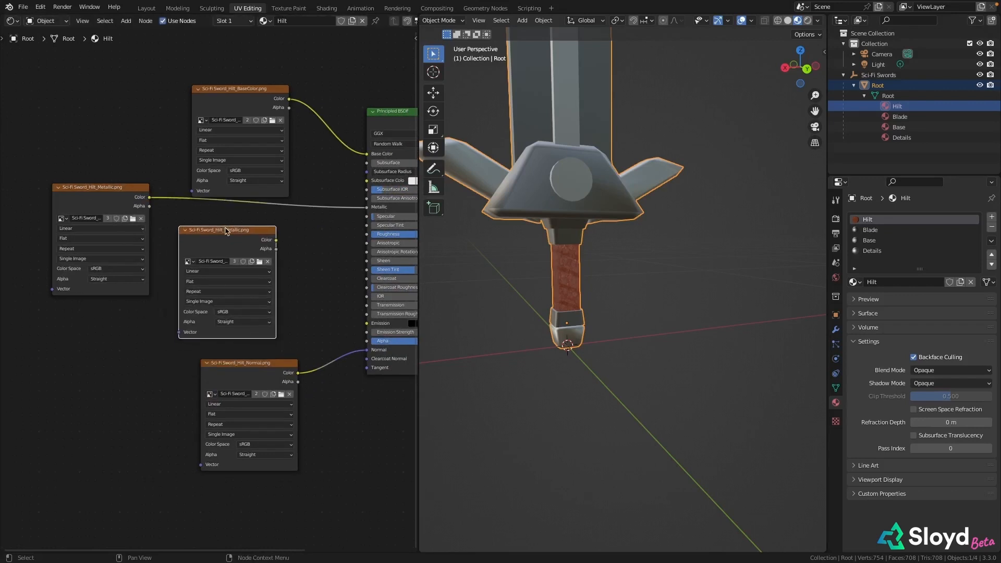
click(189, 262)
click(221, 311)
middle_drag(310, 213, 148, 231)
drag(113, 266, 206, 251)
middle_drag(143, 245, 263, 263)
Check the textured grip on the whole sword, and make the Details material the active slot
middle_drag(640, 261, 588, 278)
scroll(240, 266, down, 6)
middle_drag(333, 263, 262, 271)
scroll(585, 268, down, 1)
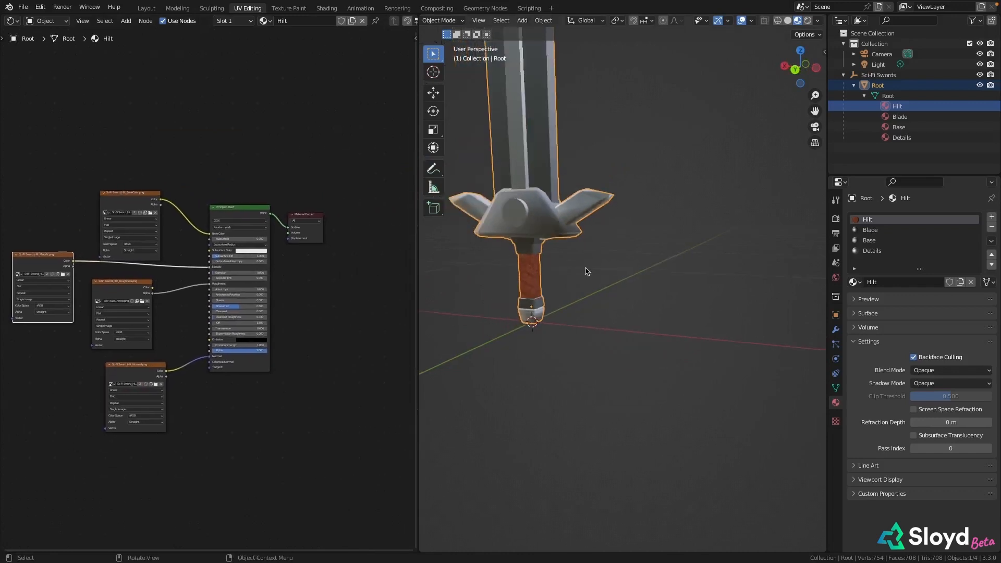
scroll(587, 271, down, 3)
middle_drag(619, 238, 582, 339)
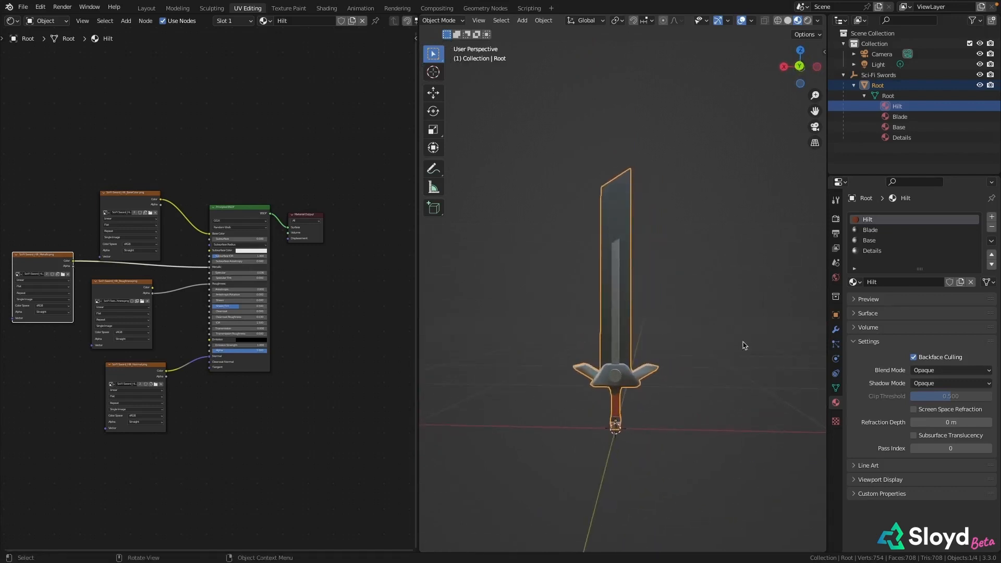
click(874, 250)
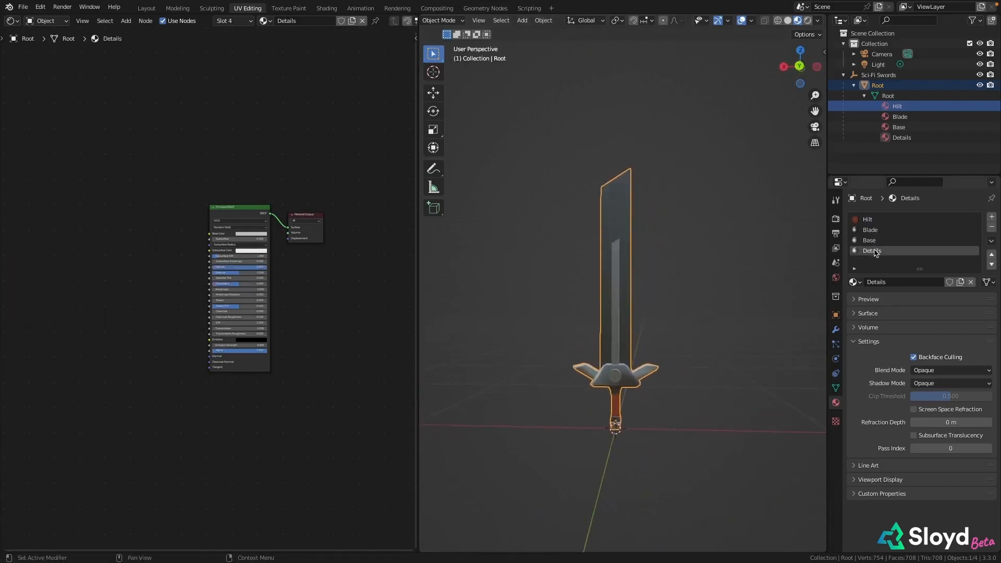
scroll(297, 276, up, 4)
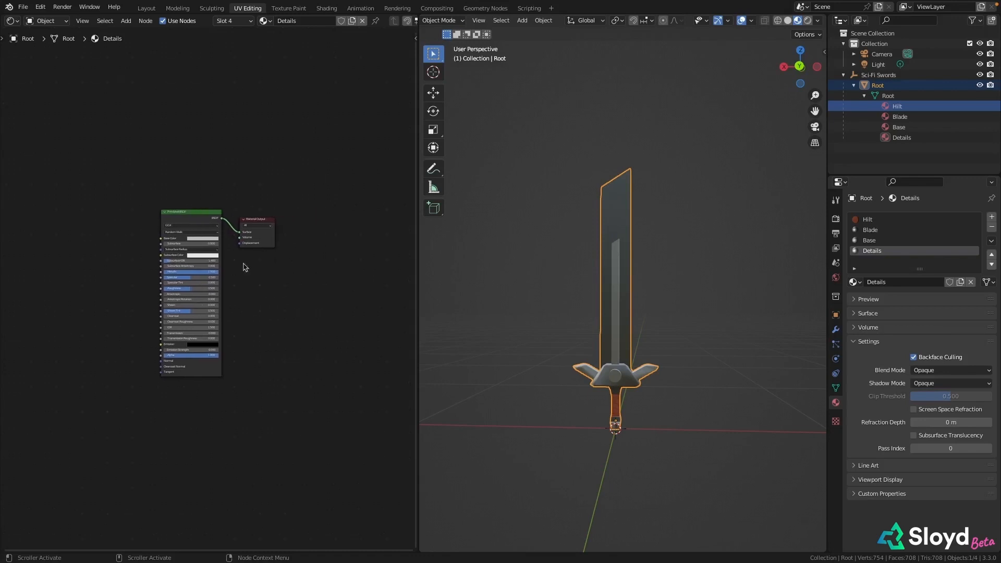
scroll(621, 384, up, 4)
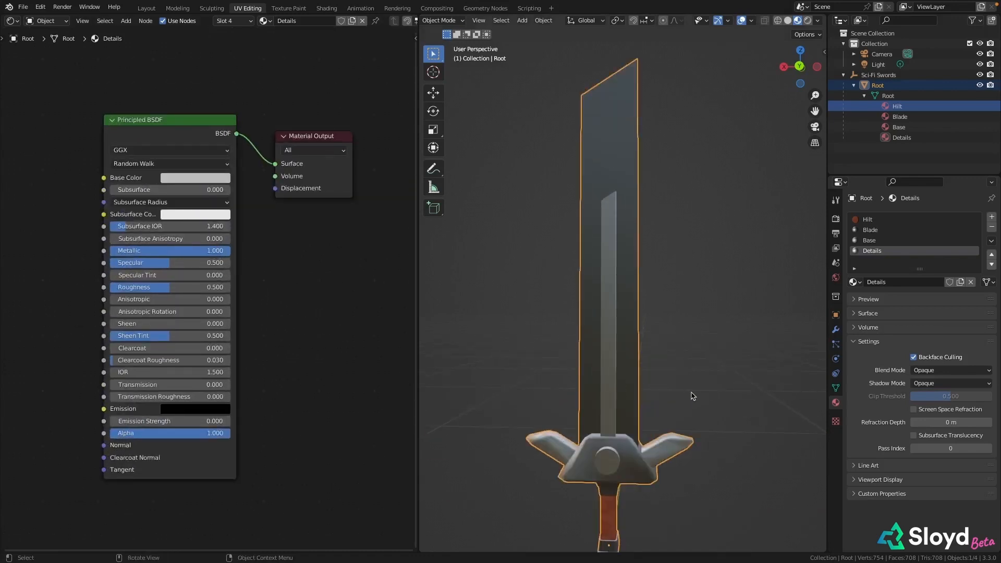
Give the Details material a golden-orange base color and set its roughness to 0.364
middle_drag(693, 396, 725, 345)
click(167, 179)
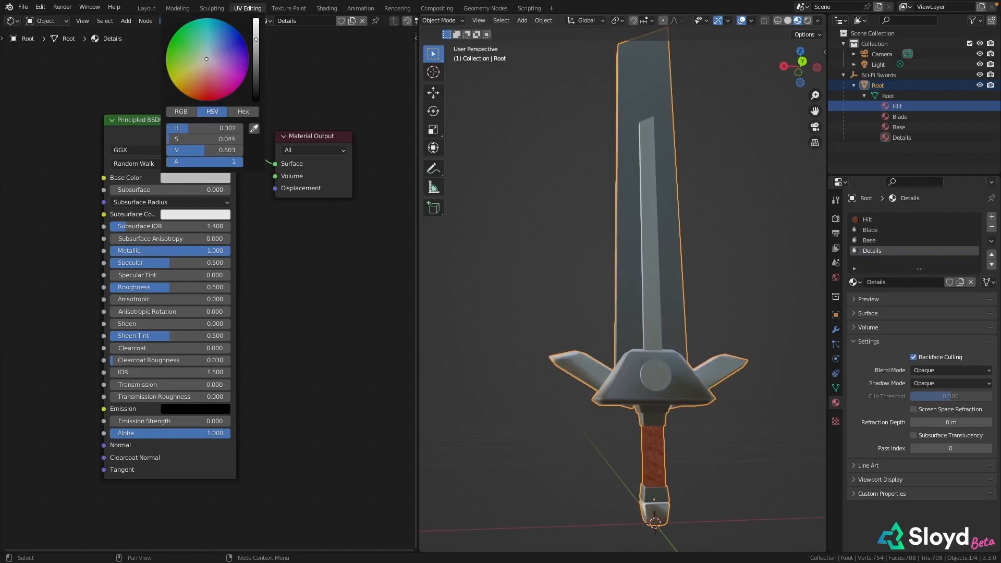
drag(207, 59, 184, 88)
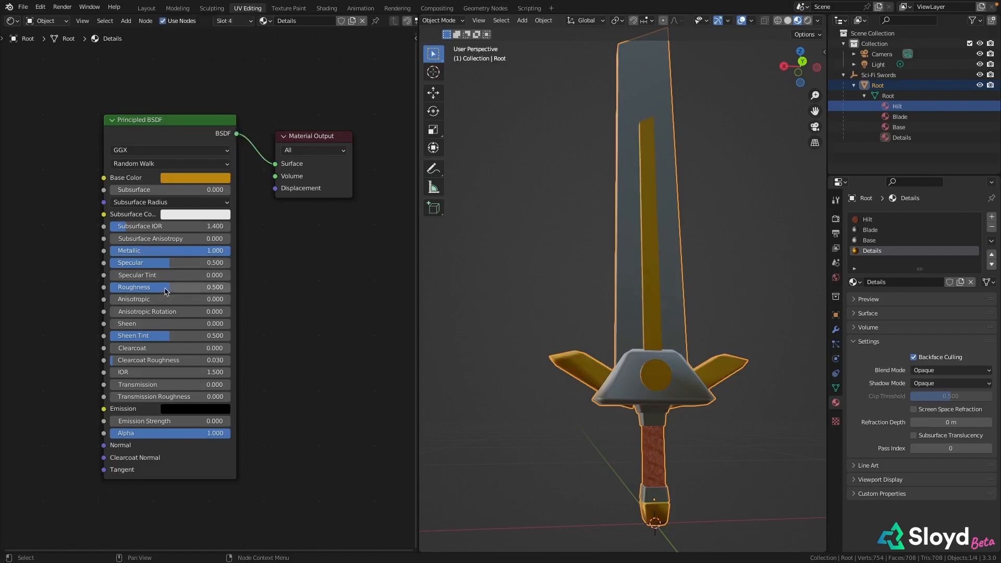
drag(167, 287, 135, 288)
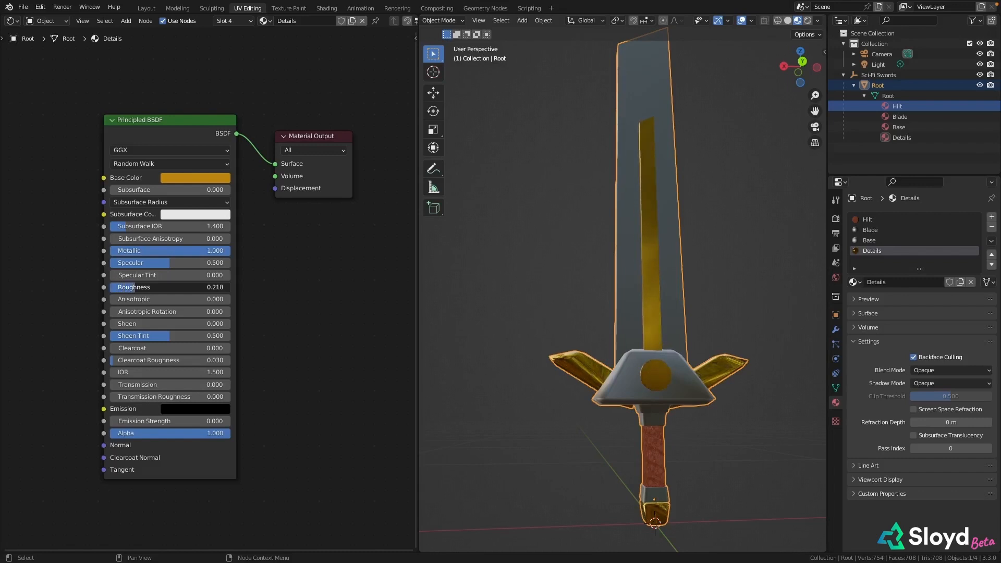
drag(135, 288, 139, 287)
Deselect the sword, inspect its finished materials from the front at a distance, and bring up the file commands
scroll(702, 256, down, 4)
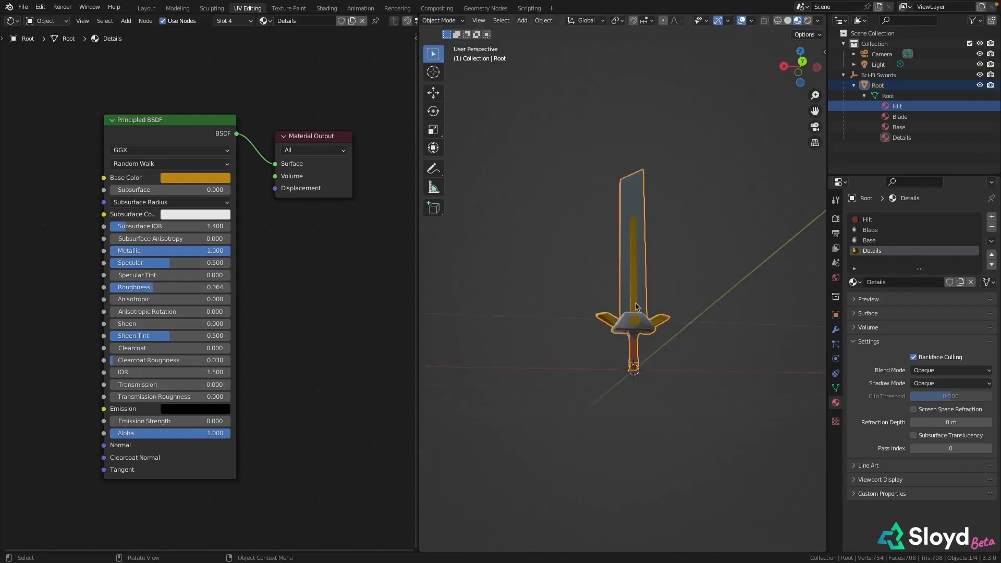
middle_drag(704, 255, 708, 293)
click(707, 293)
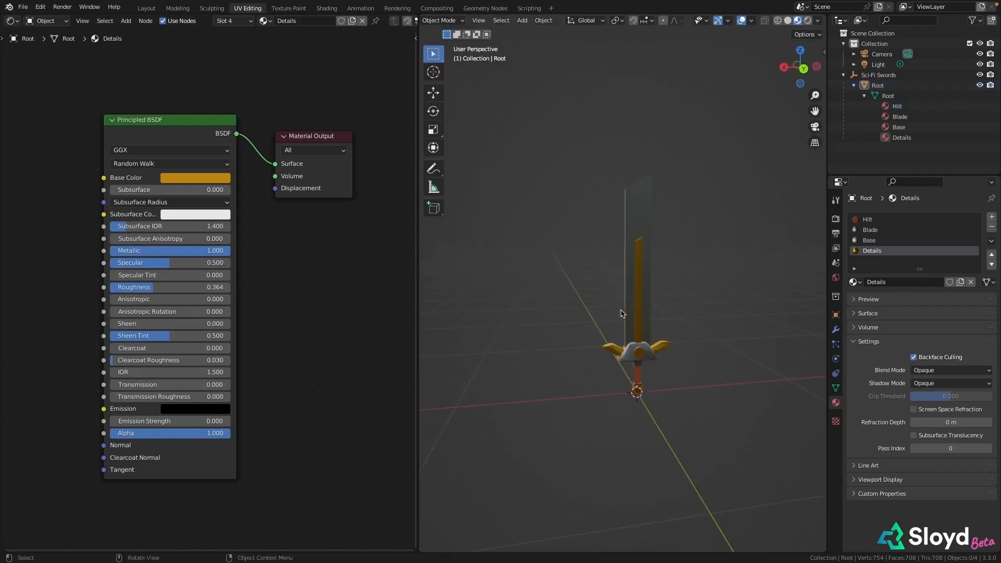
middle_drag(657, 331, 636, 331)
click(22, 8)
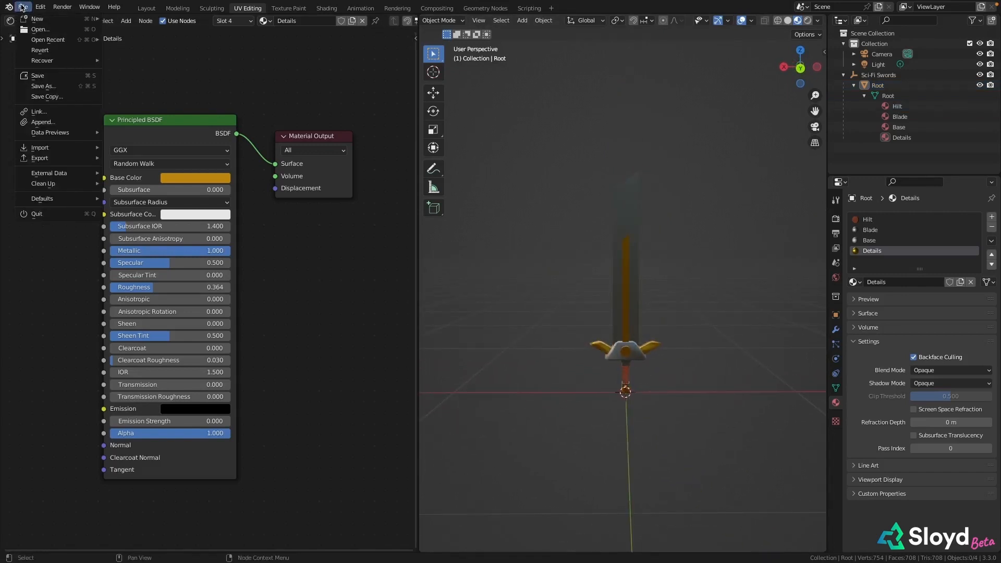